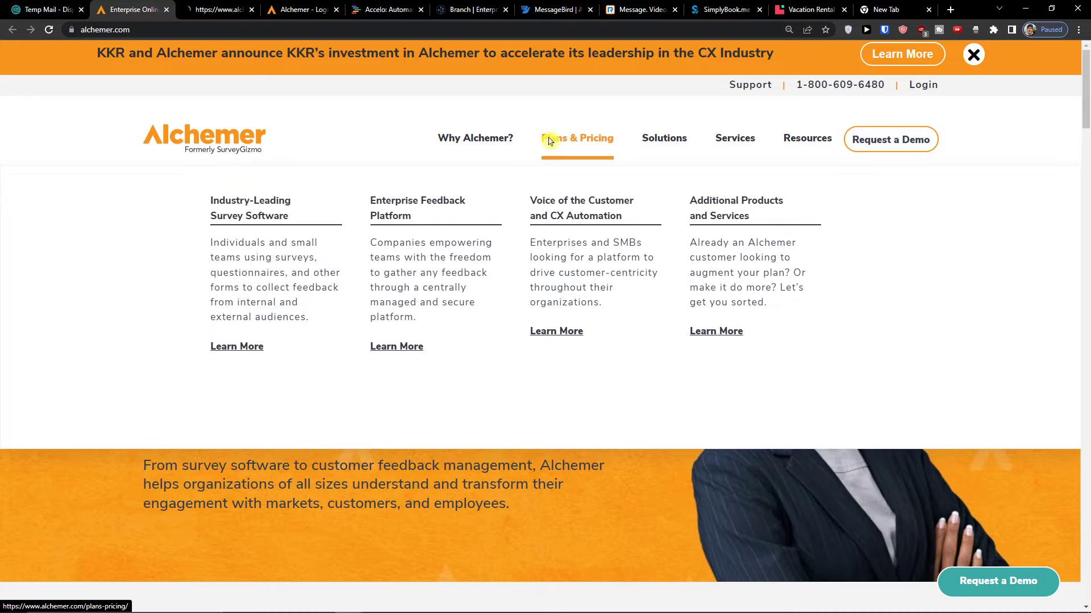
- Scroll down the Plans & Pricing page to the Self-Service, VOC / CX and Additional Products cards
scroll(245, 254, "down", 5)
scroll(245, 254, "down", 2)
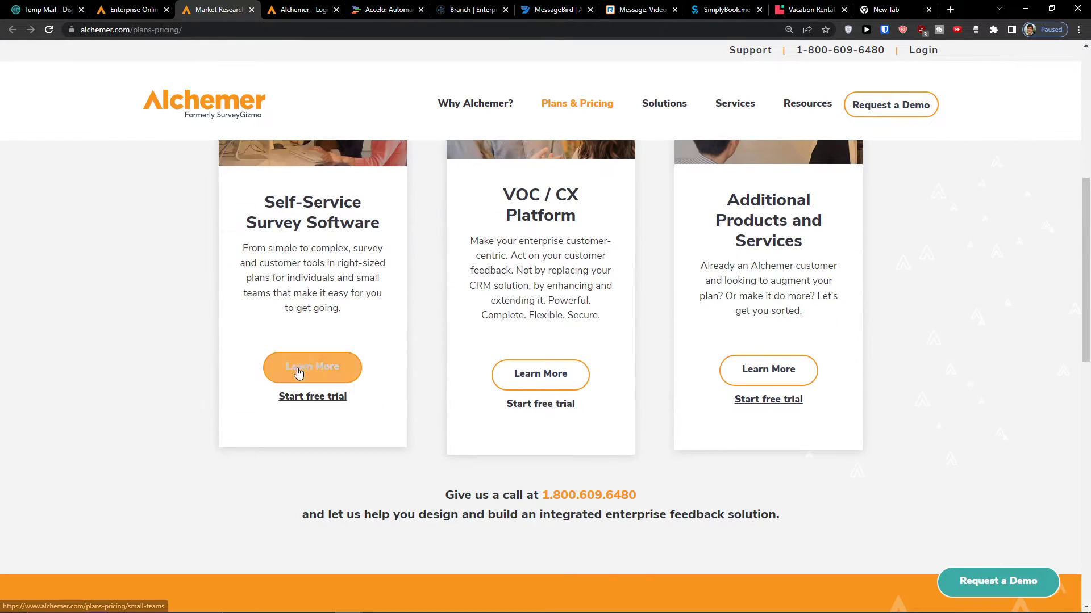
- Open the free-trial account sign-up form, closing and reopening it once
left_click(294, 403)
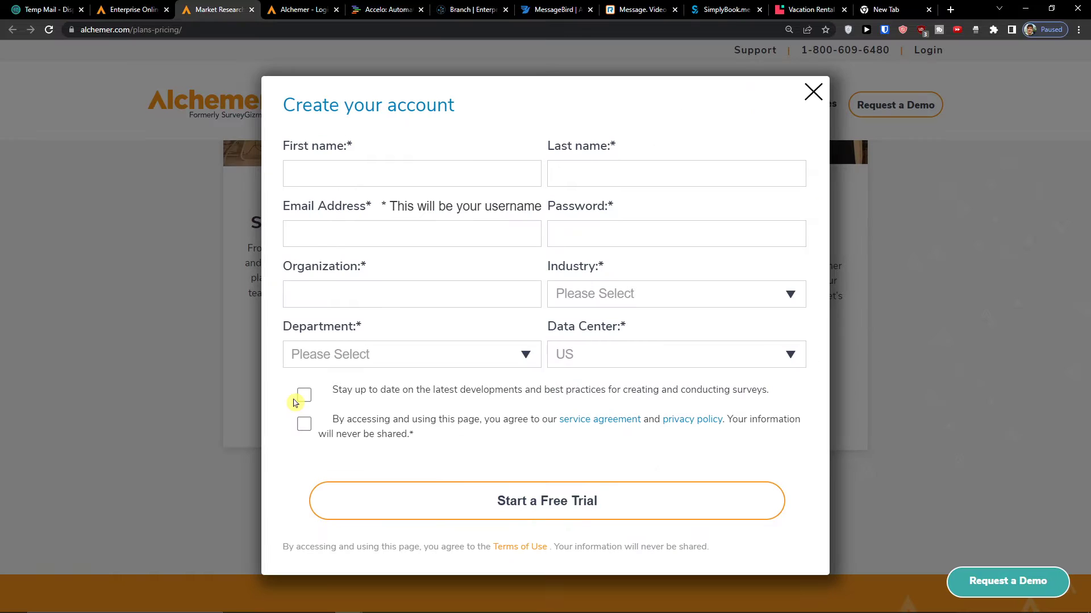
left_click(391, 164)
left_click(812, 92)
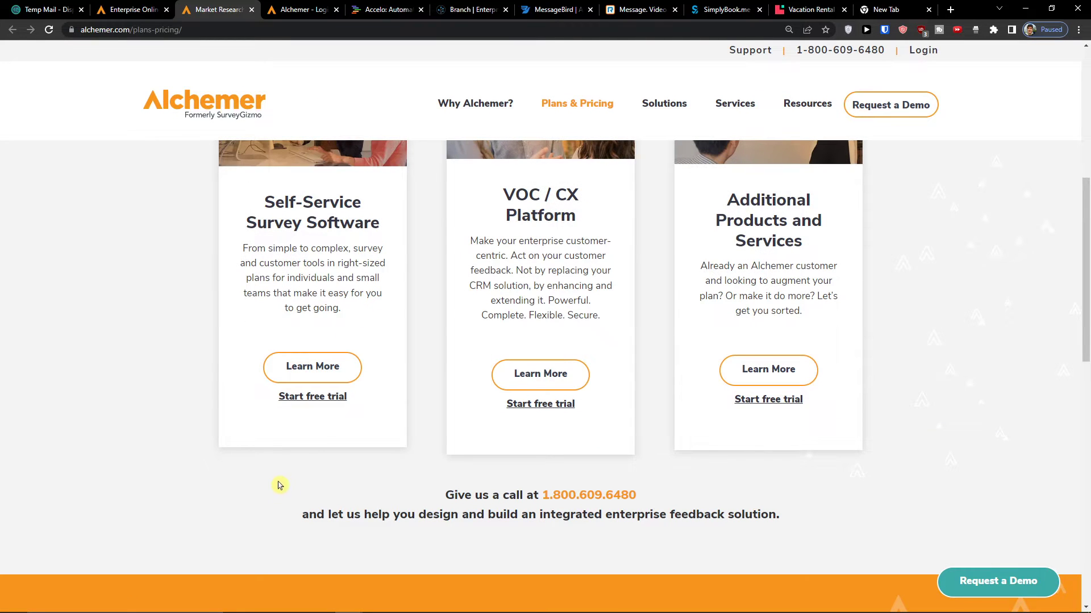
left_click(312, 396)
- Fill in first name, last name, e-mail address and account password, correcting the e-mail
left_click(455, 172)
key("Tab")
key("Tab")
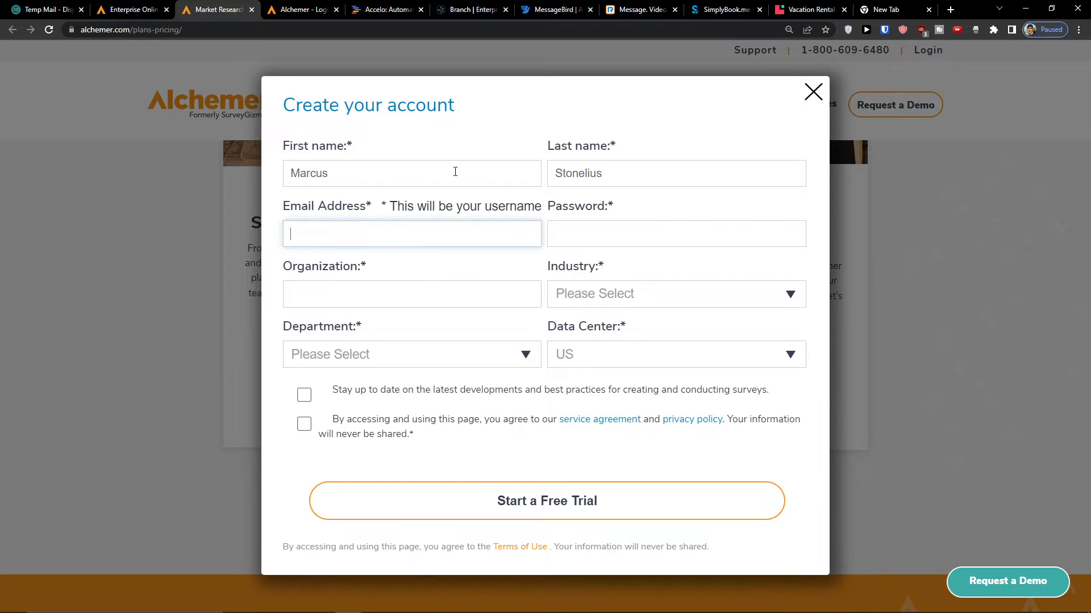
key("ctrl+v")
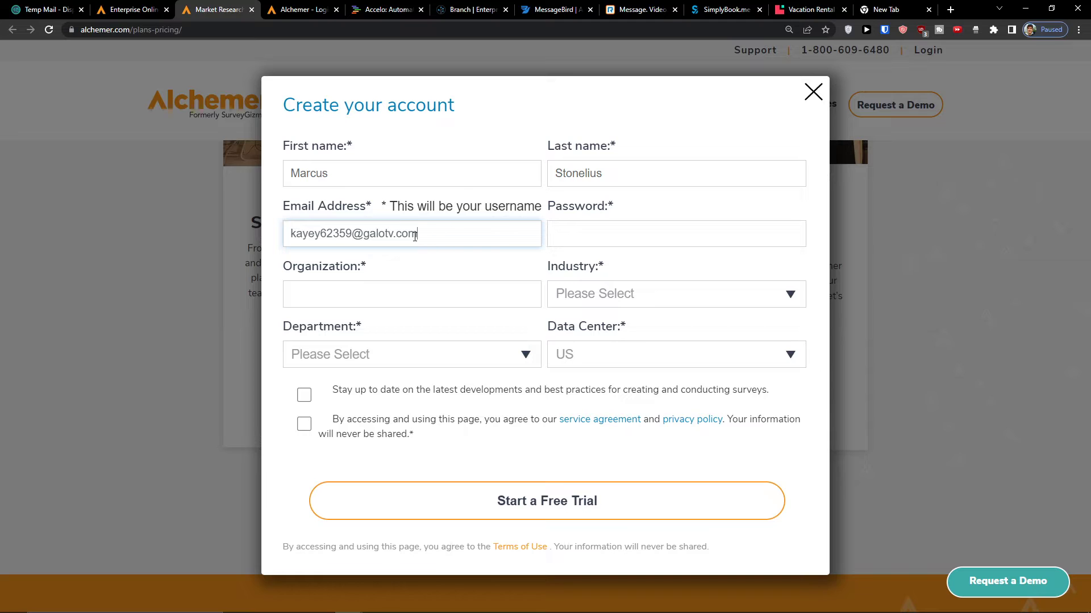
left_click(570, 227)
type("••••••••")
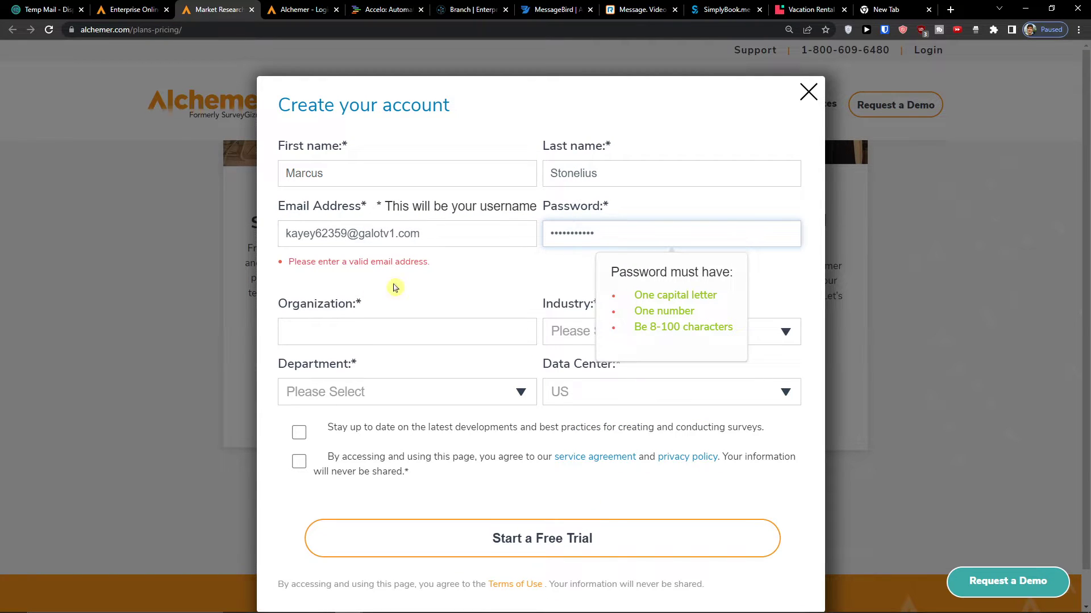
left_click(395, 241)
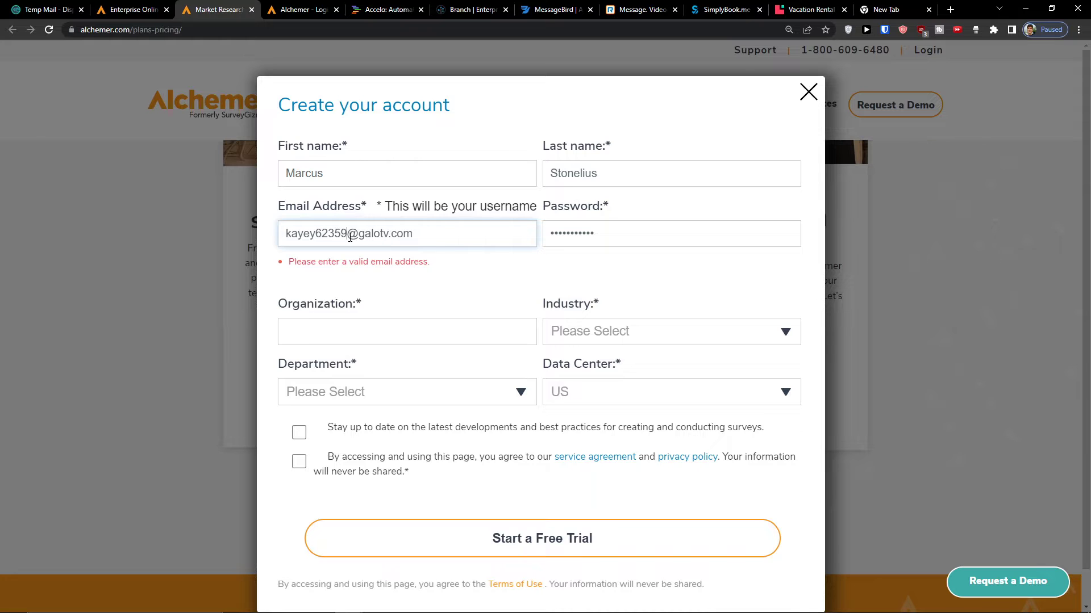
type("1")
left_click(390, 299)
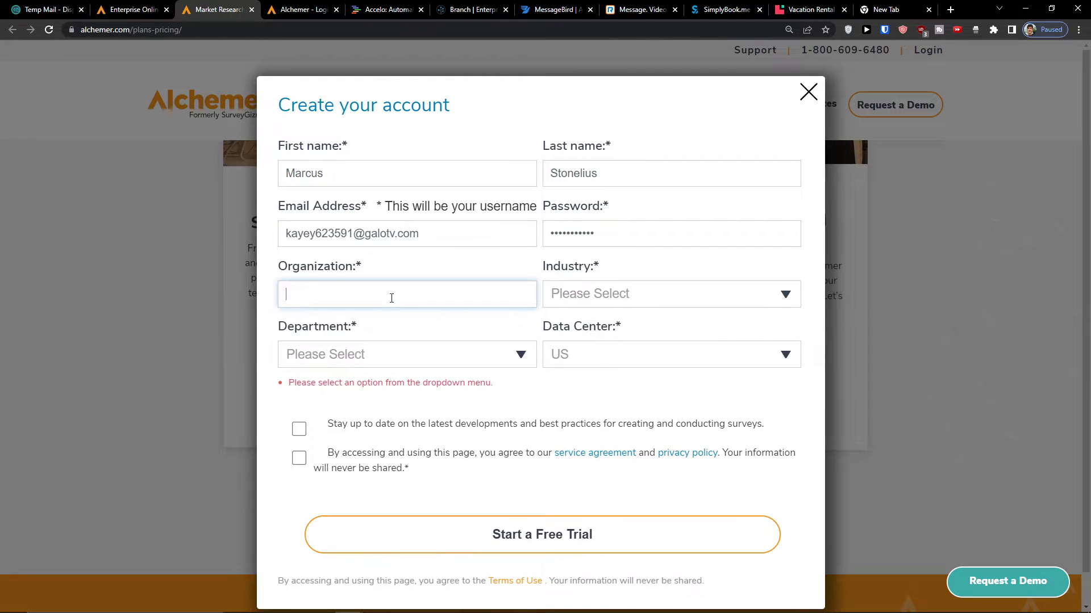
- Choose Agriculture / Forestry / Fishing industry, UX/Design department and the EU data center
left_click(544, 298)
left_click(562, 330)
left_click(477, 358)
left_click(453, 250)
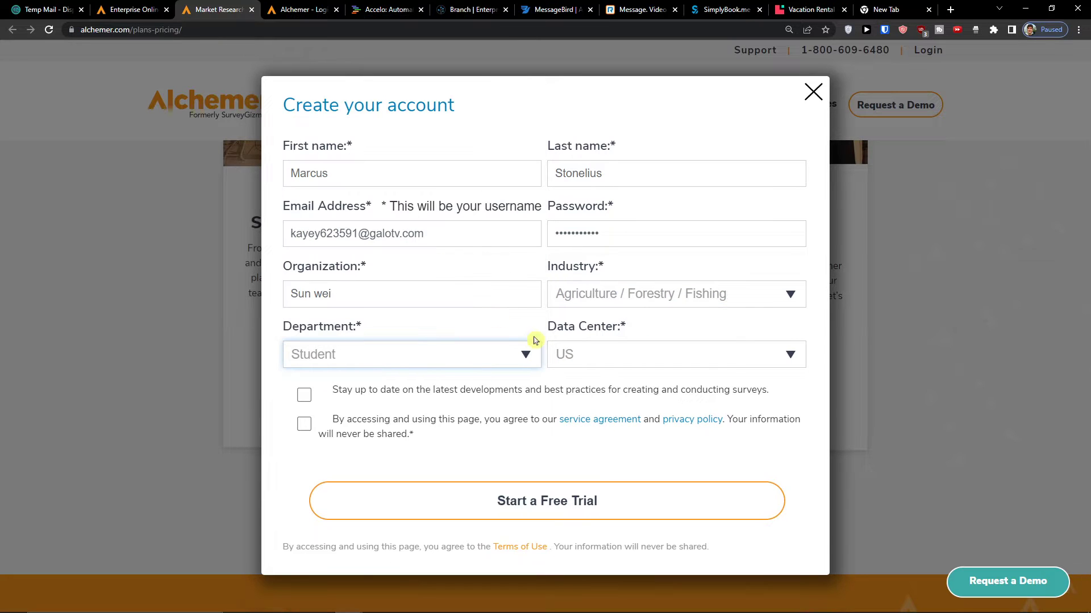
left_click(493, 357)
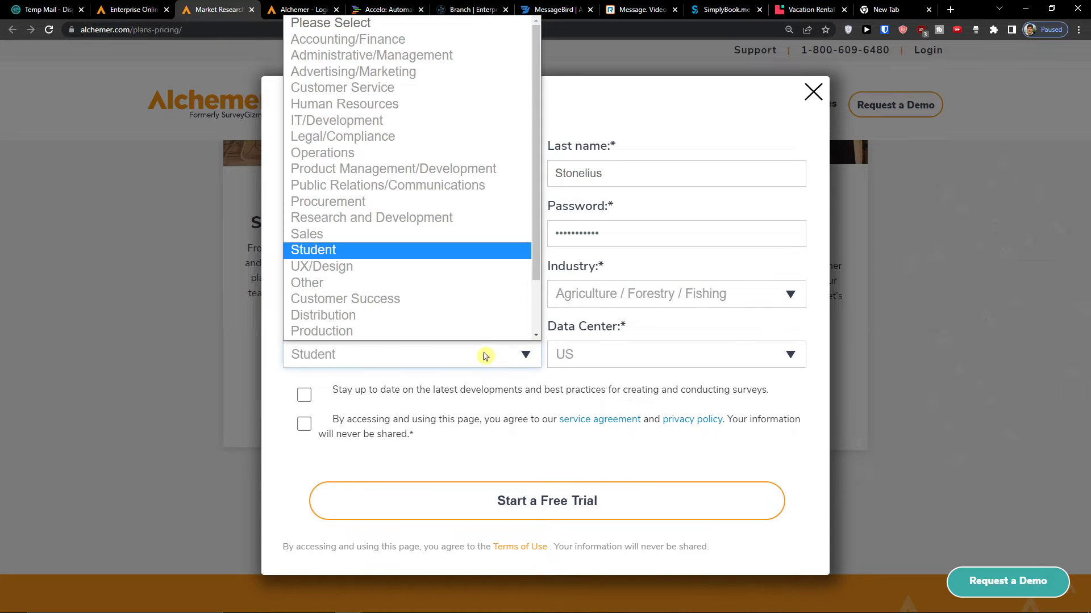
left_click(443, 278)
left_click(605, 355)
left_click(640, 426)
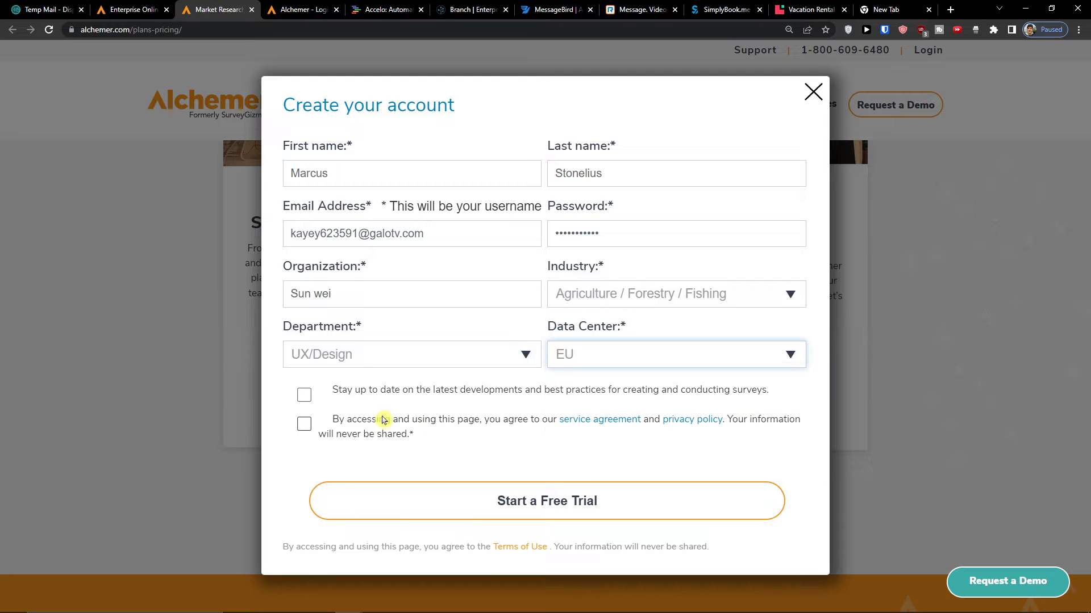
- Accept best-practice updates and the service agreement, then submit the free-trial form
left_click(304, 395)
left_click(304, 423)
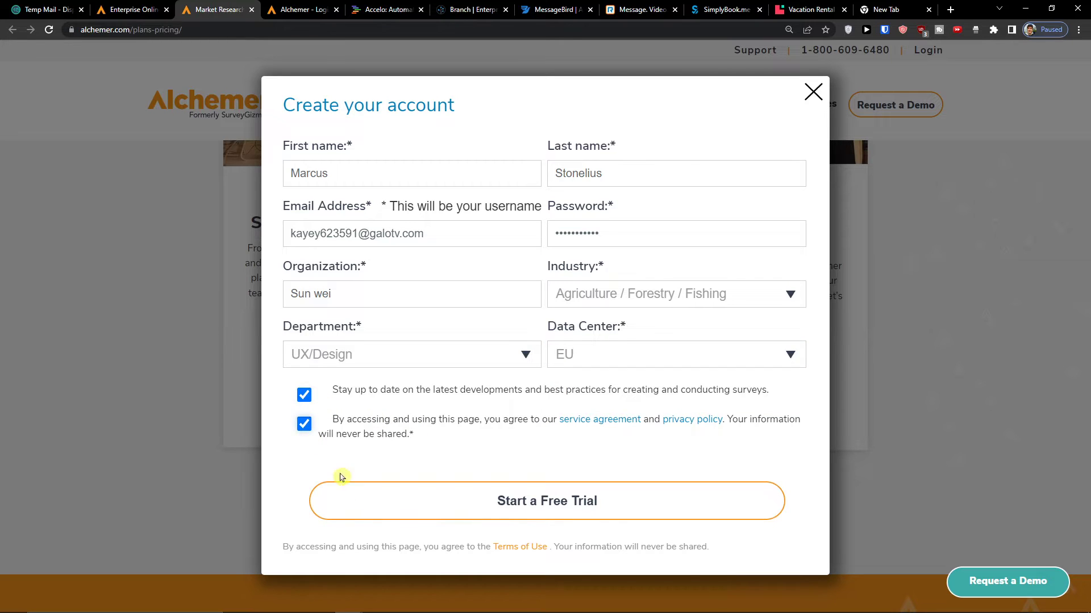
left_click(356, 502)
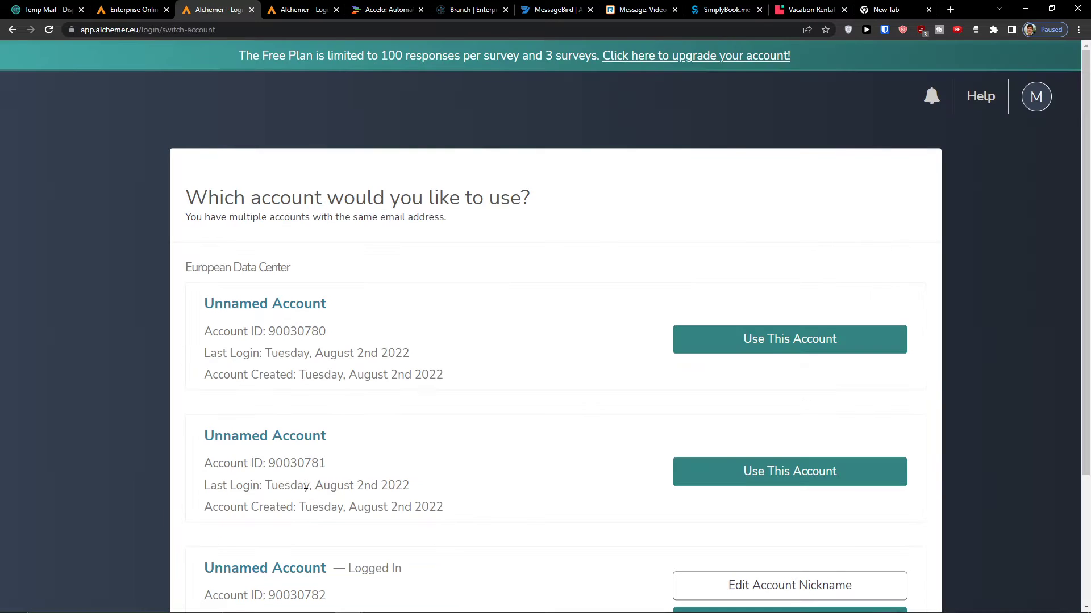
- Edit the account nickname on the account chooser, leaving it blank, and save it
scroll(448, 410, "down", 3)
scroll(449, 410, "up", 2)
scroll(450, 410, "up", 1)
scroll(450, 410, "down", 3)
left_click(736, 422)
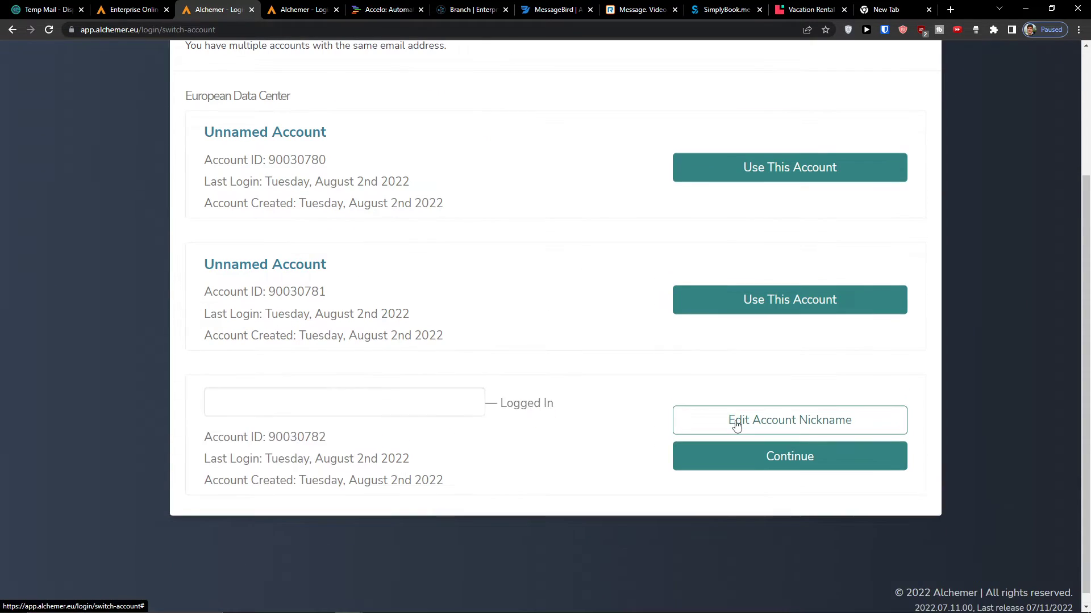
left_click(465, 407)
left_click(722, 419)
- Continue into the logged-in account
scroll(543, 377, "up", 3)
scroll(543, 377, "down", 3)
left_click(692, 458)
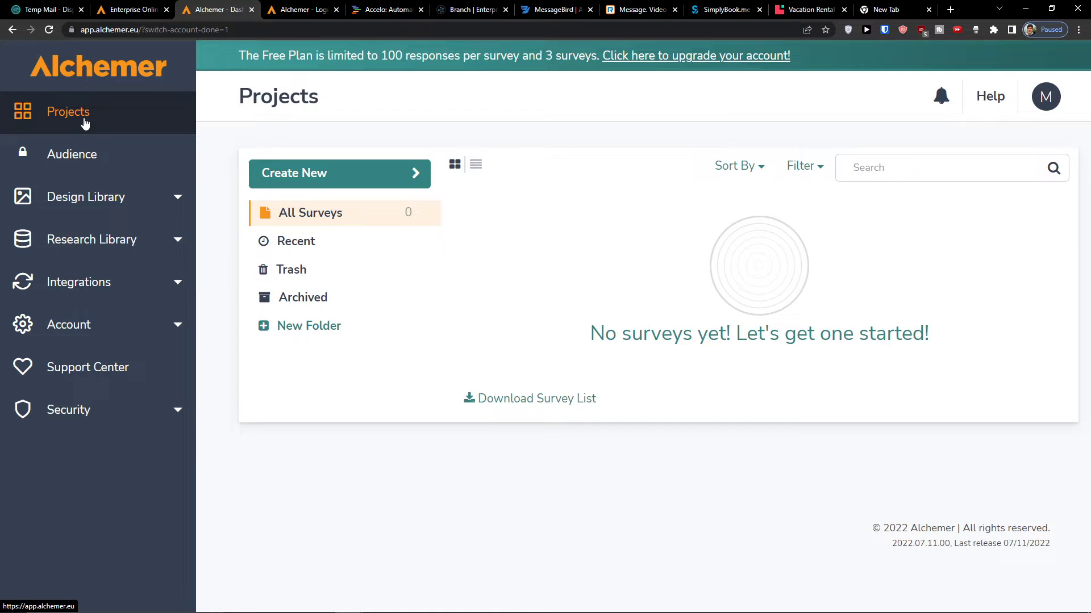
left_click(68, 154)
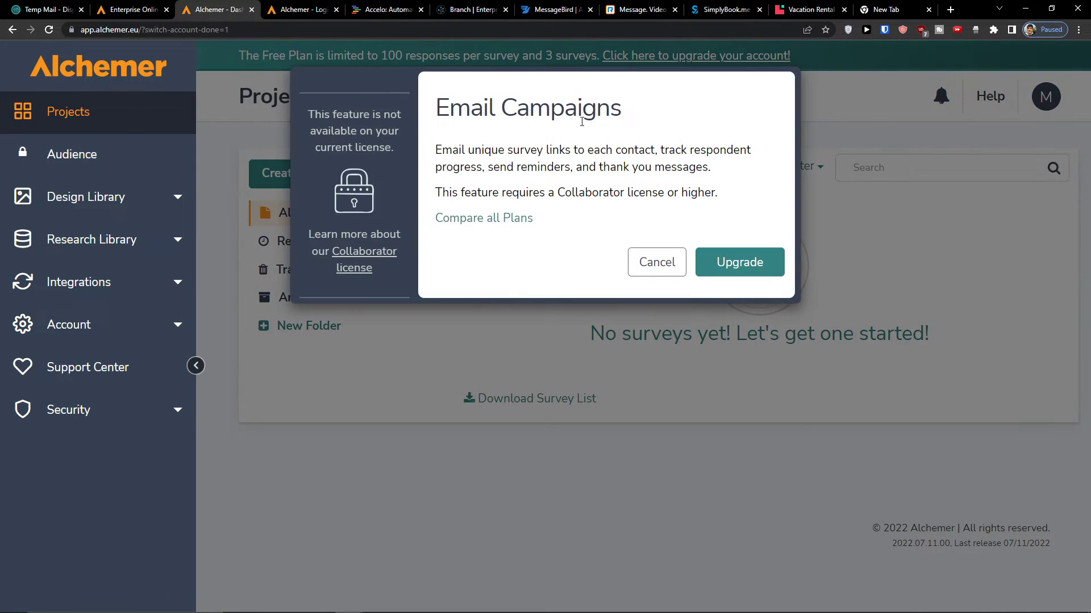
left_click(654, 260)
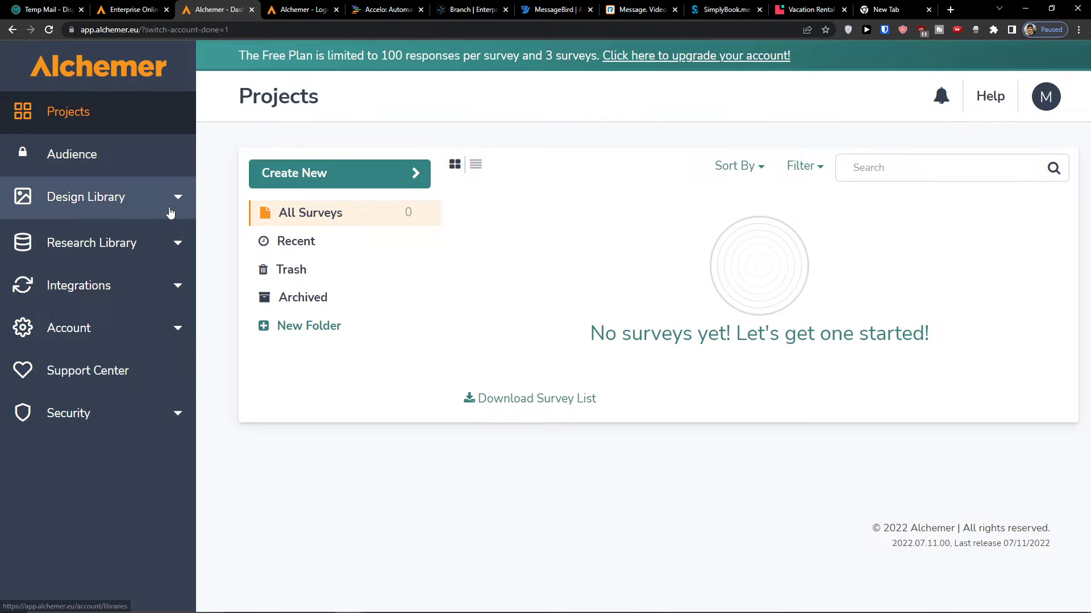
left_click(153, 216)
left_click(92, 367)
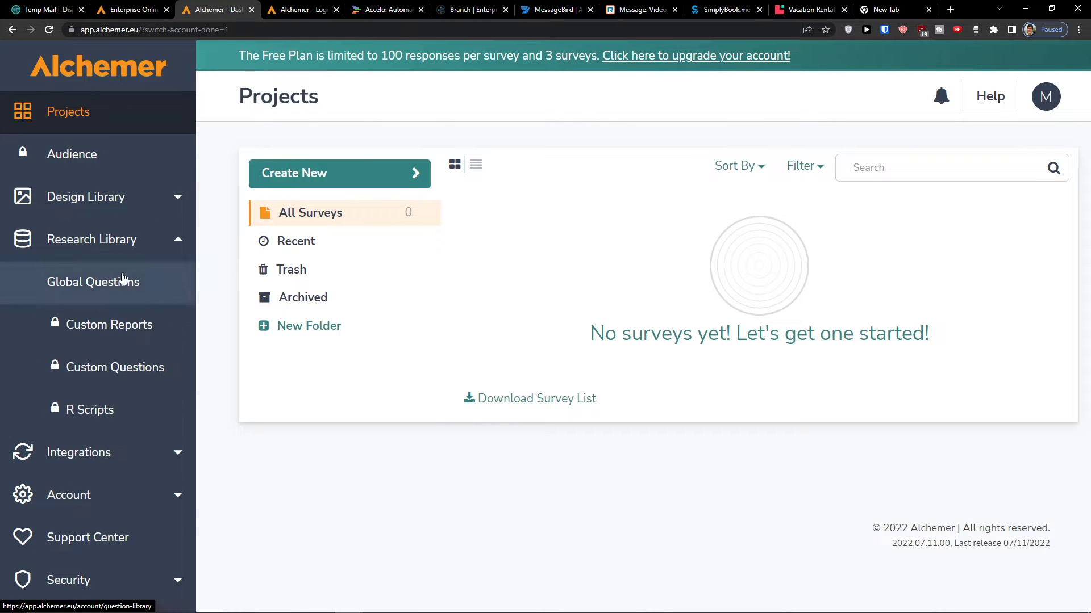
left_click(131, 241)
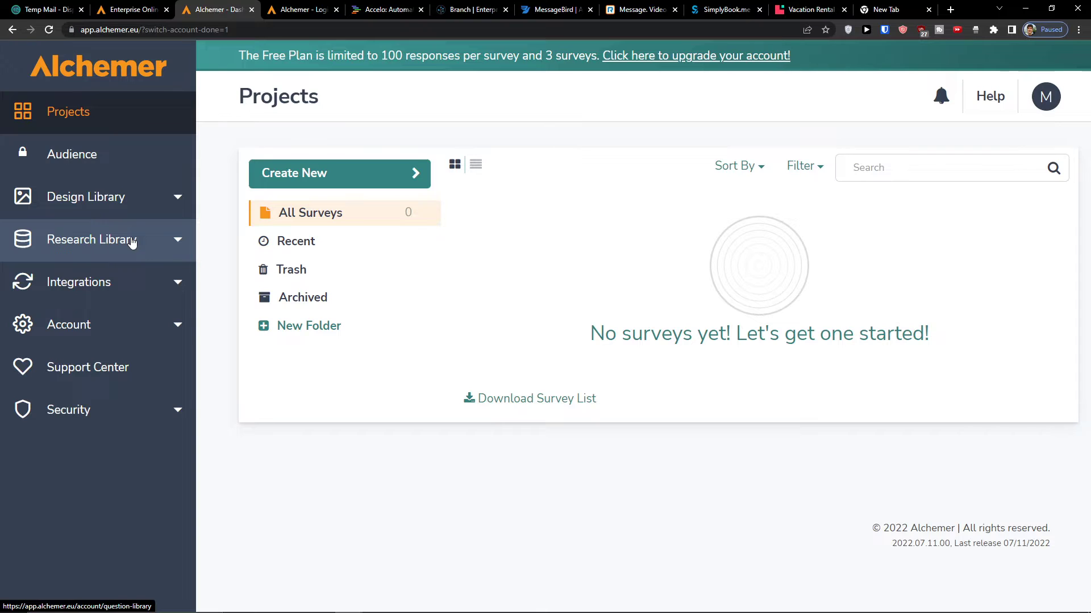
left_click(133, 284)
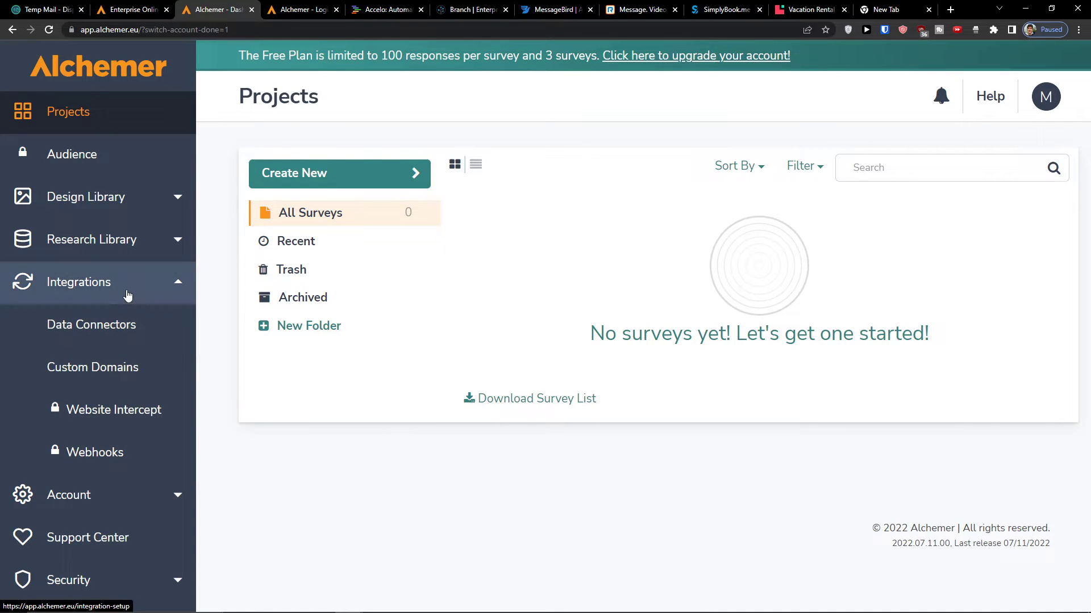
left_click(127, 295)
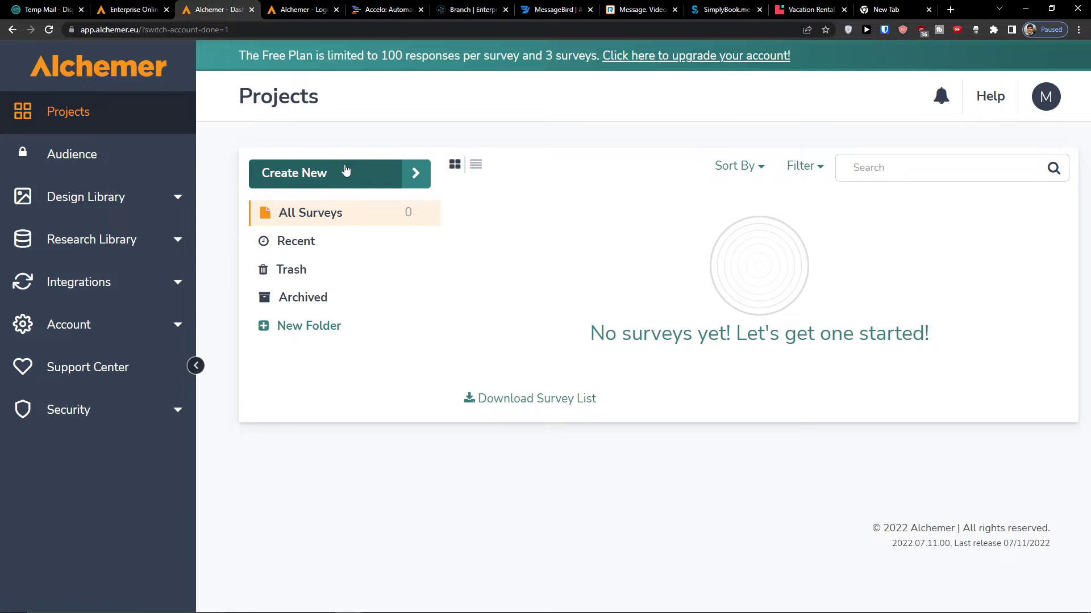
- Create a blank survey named 'Youtube channel', pass the reCAPTCHA check, and start building
left_click(385, 175)
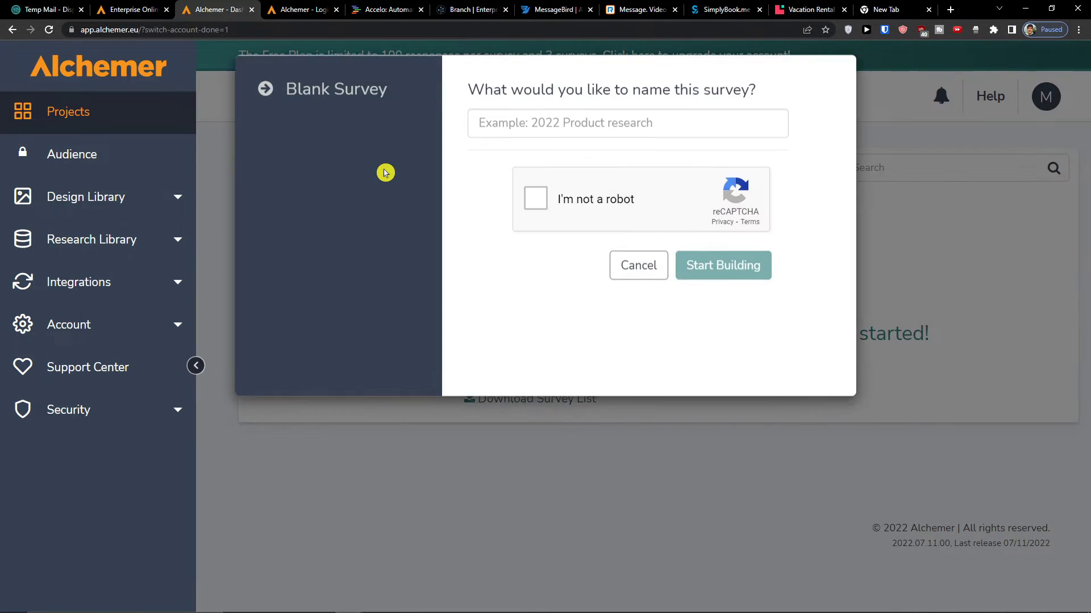
left_click(474, 127)
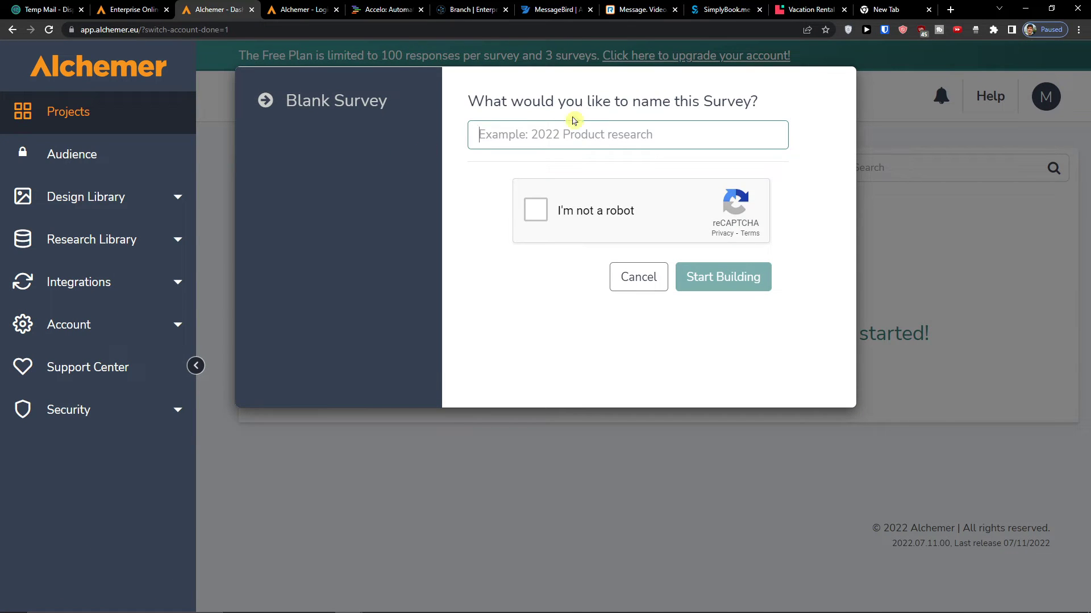
type("Youtube channel")
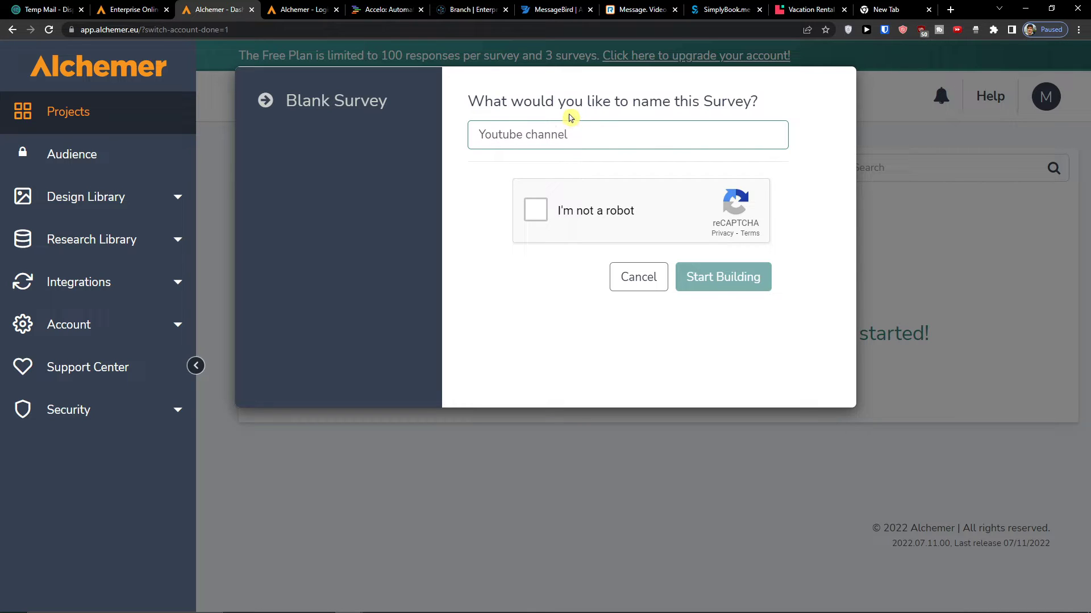
left_click(536, 209)
left_click(708, 270)
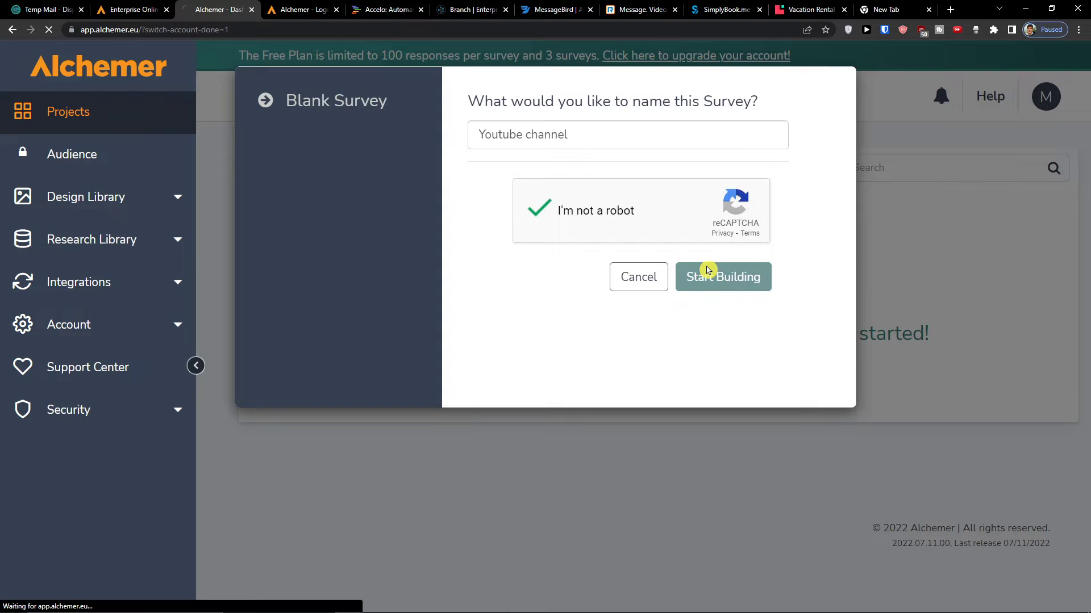
scroll(518, 304, "down", 2)
scroll(528, 304, "up", 2)
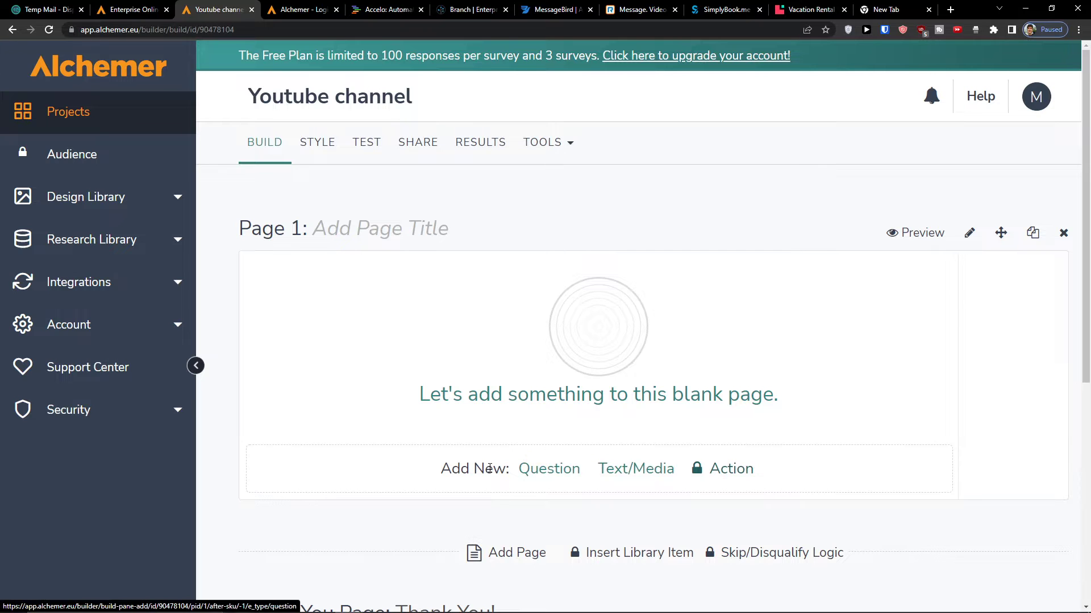
- Add a new question to Page 1
scroll(554, 472, "down", 1)
scroll(554, 472, "down", 4)
scroll(554, 473, "up", 4)
left_click(554, 471)
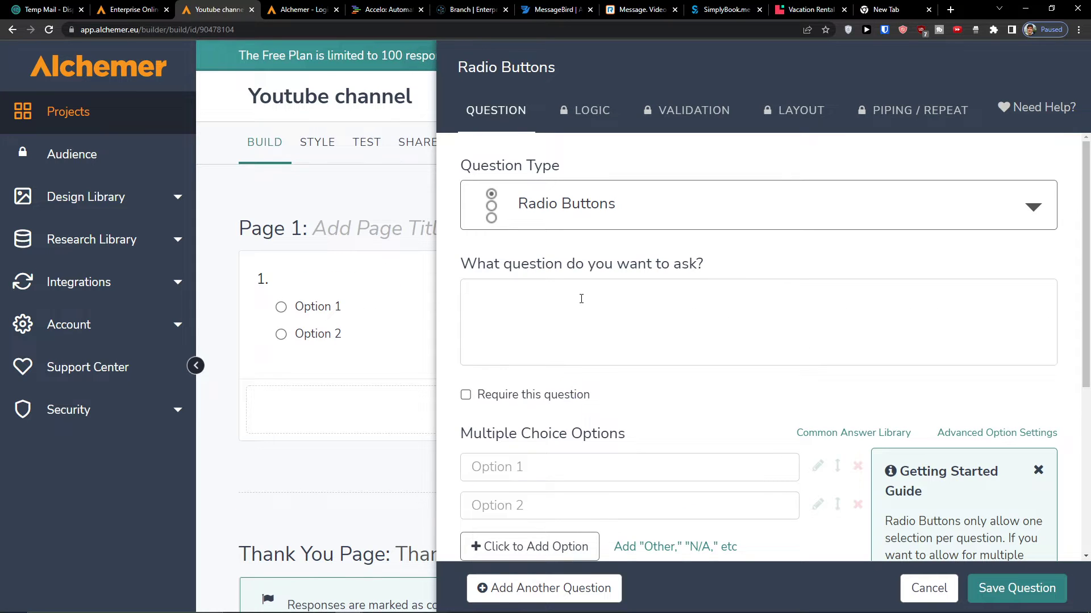
scroll(588, 298, "down", 2)
scroll(591, 256, "up", 2)
- Browse the Basic, Intermediate and Advanced types in the Question Type list
left_click(595, 221)
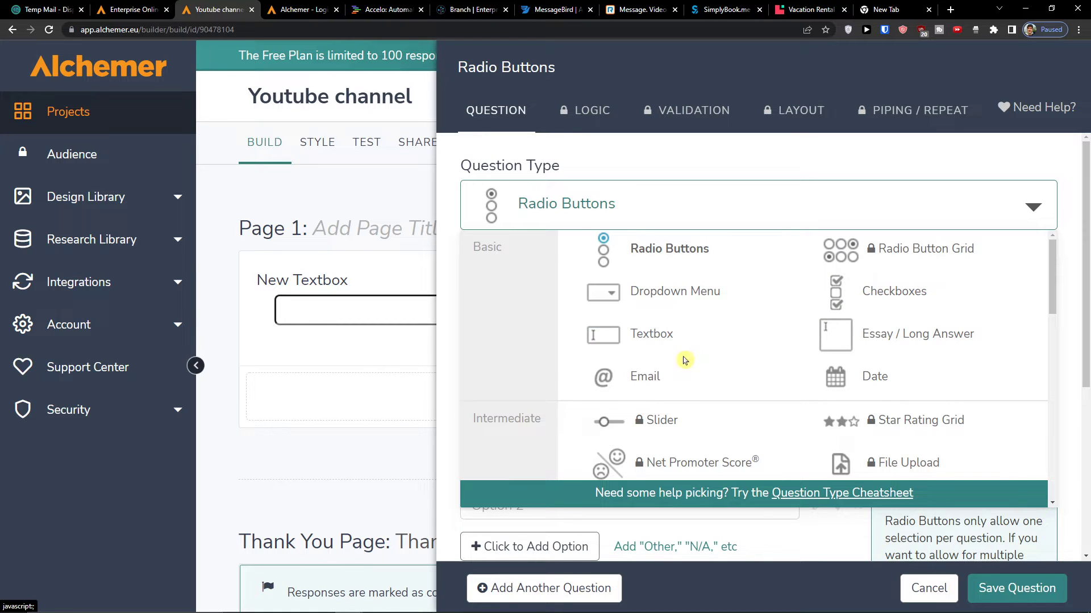
scroll(755, 379, "down", 2)
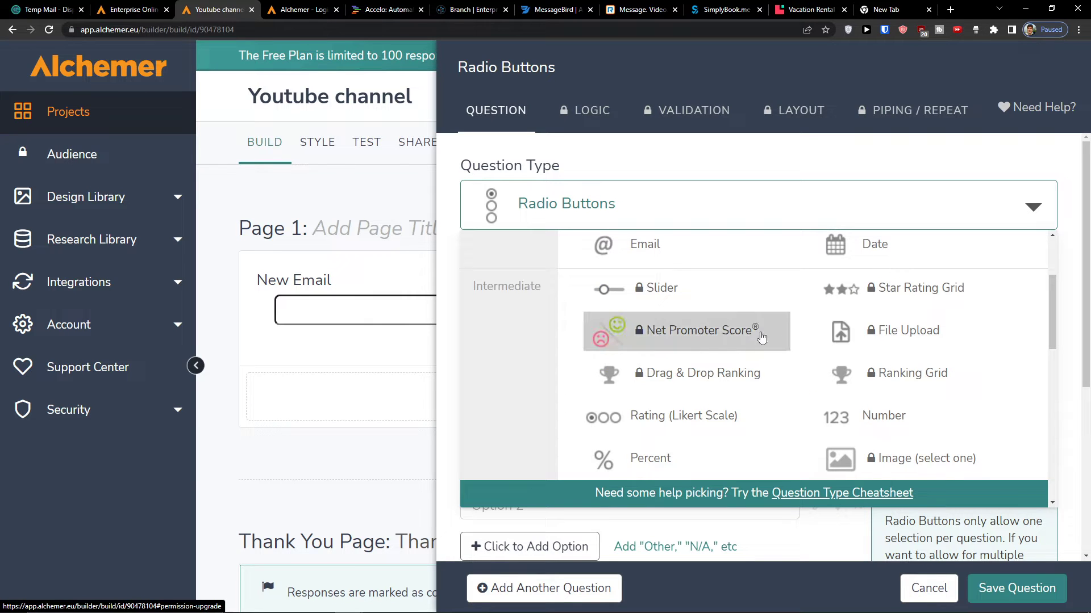
scroll(738, 335, "down", 2)
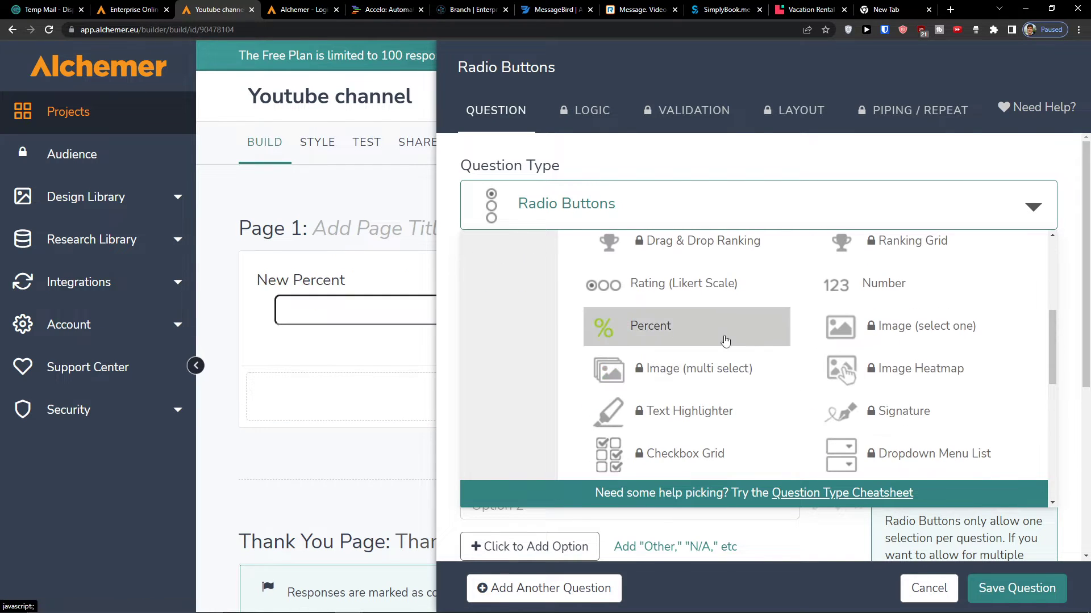
scroll(705, 335, "up", 4)
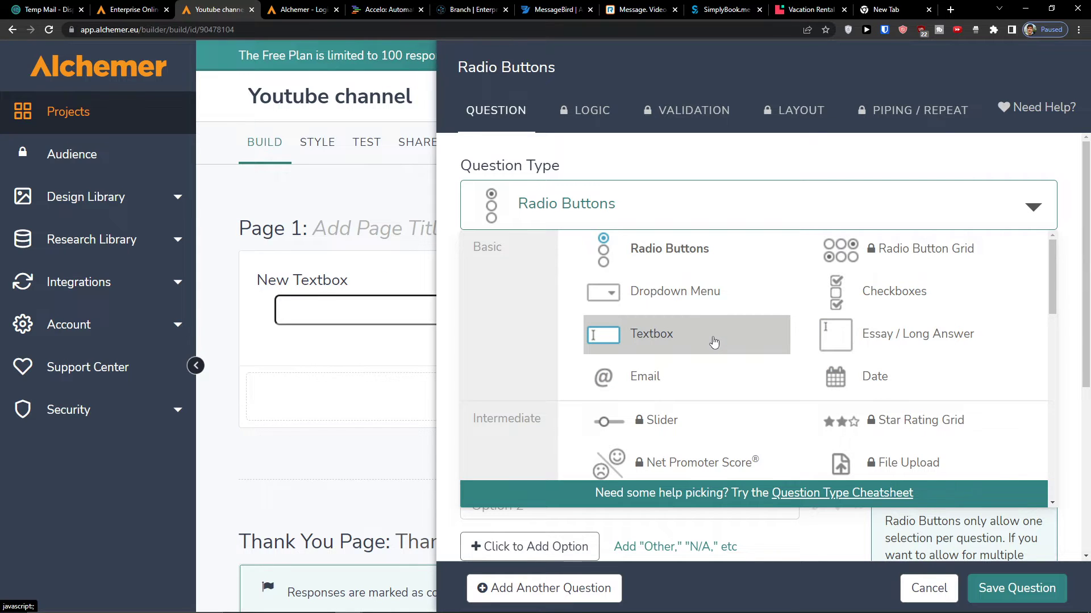
scroll(714, 342, "down", 5)
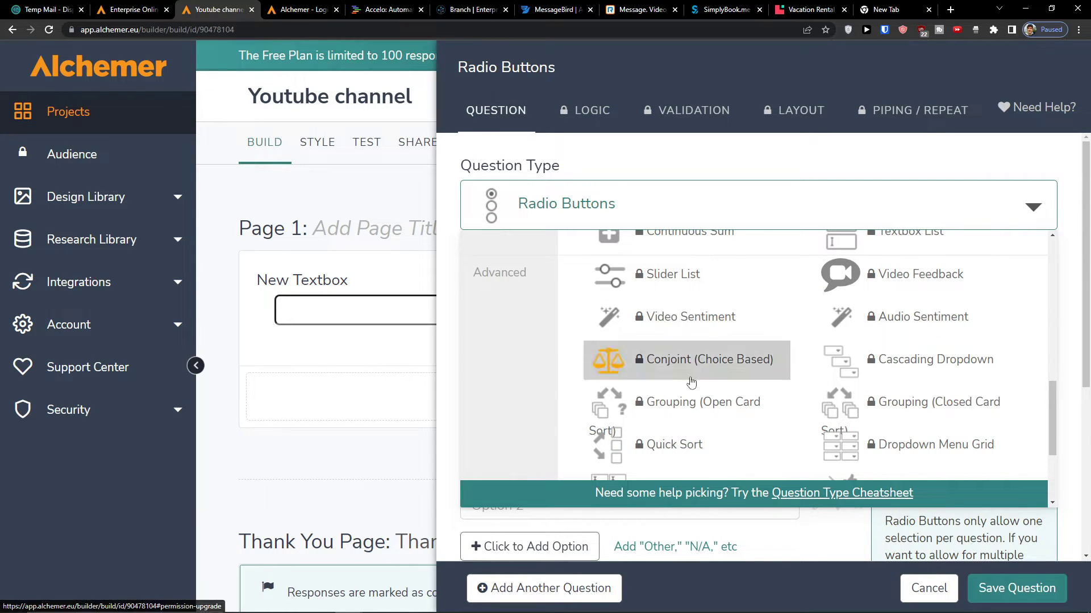
scroll(738, 364, "down", 3)
scroll(697, 331, "up", 8)
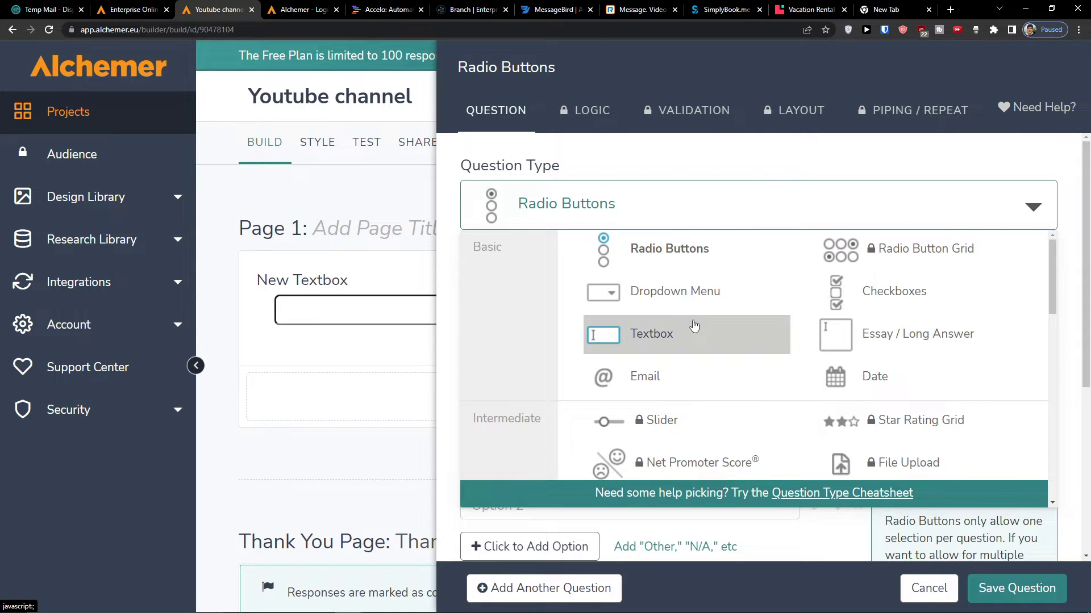
- Make it a Textbox question reading 'Is there gonna be a new youtube video?' and save it
left_click(694, 325)
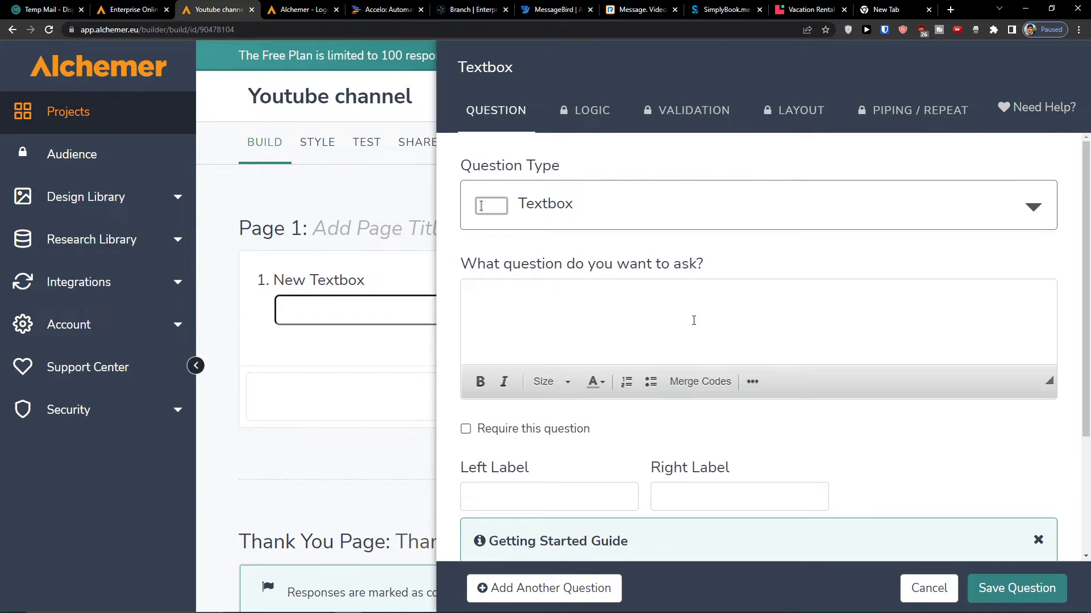
type("Is there go")
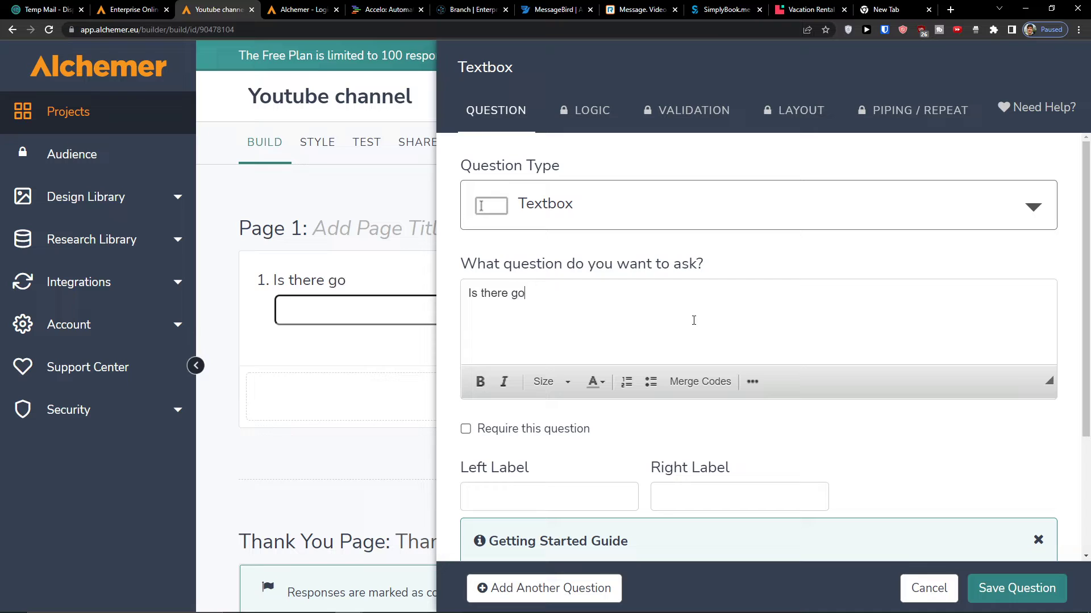
type("nna be a new youtube video?")
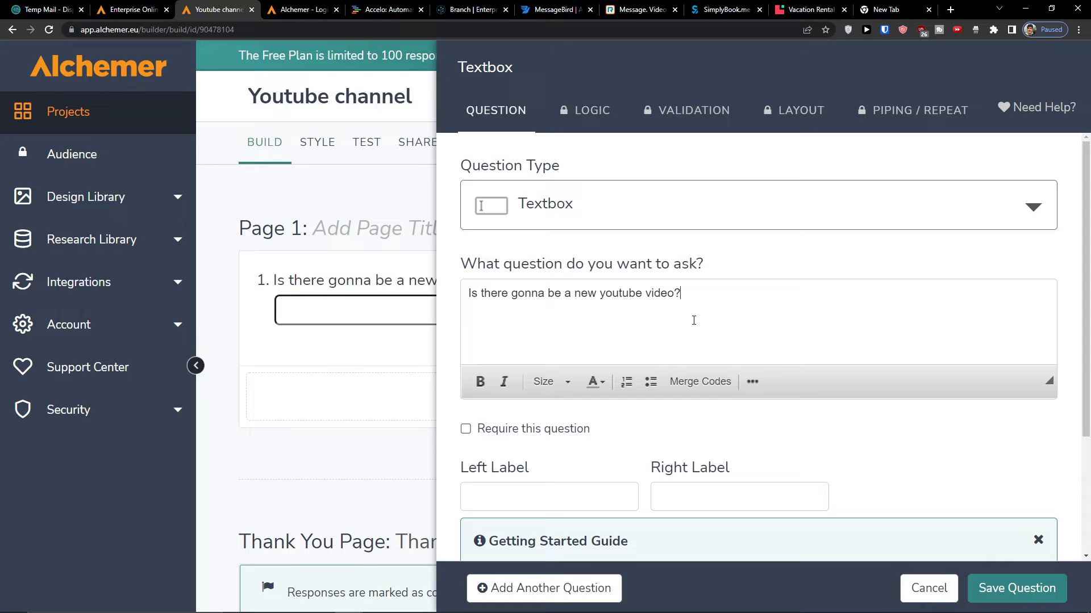
scroll(694, 319, "down", 2)
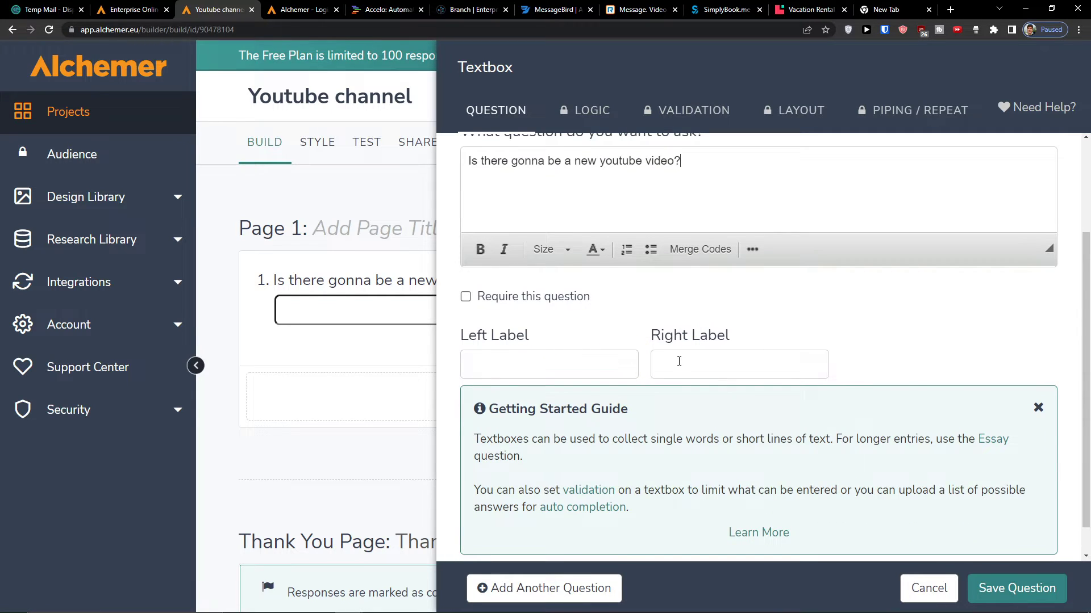
scroll(679, 361, "down", 1)
scroll(845, 451, "up", 3)
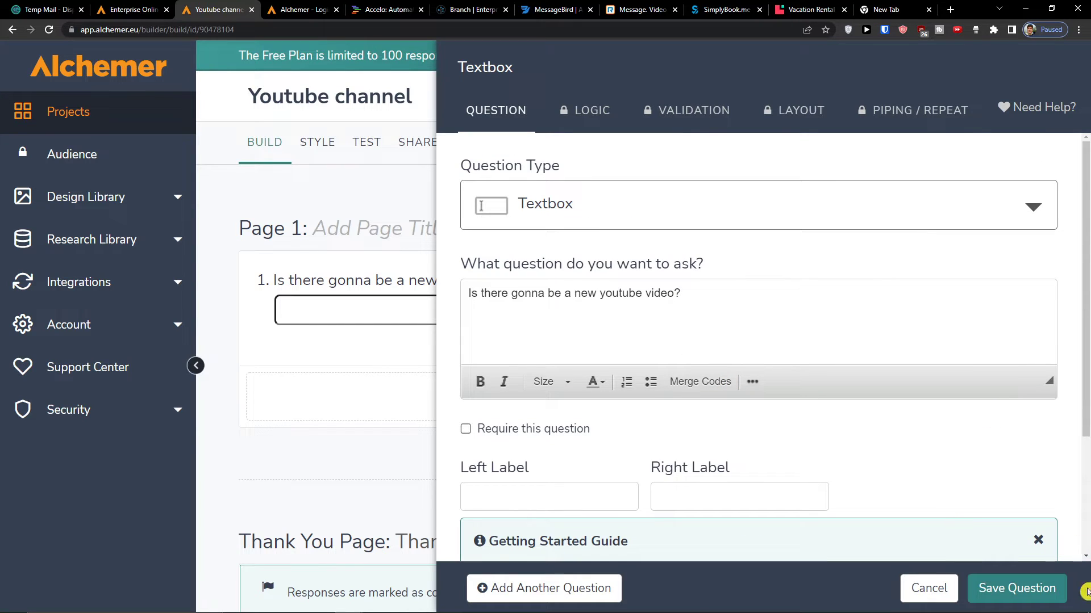
left_click(1058, 588)
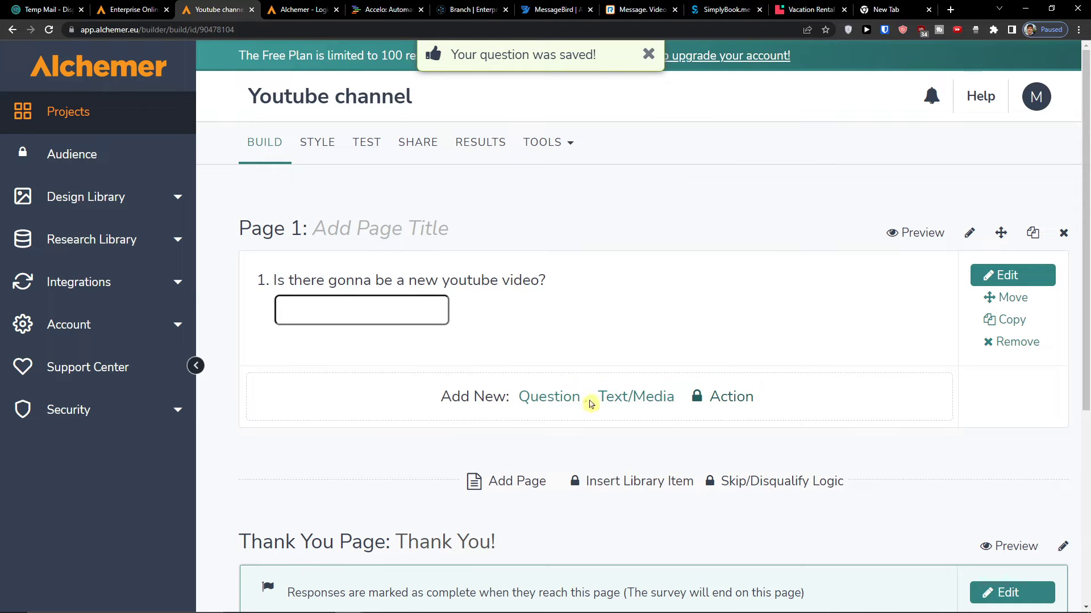
left_click(616, 397)
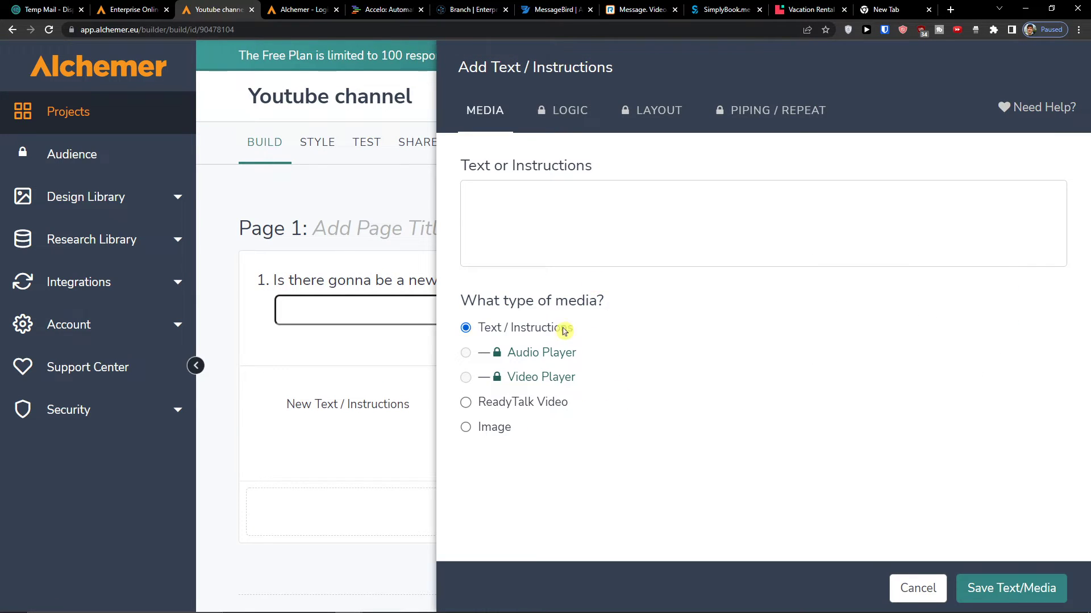
- Write 'Now go ahead and move to the next step' in the text block and save it
left_click(568, 245)
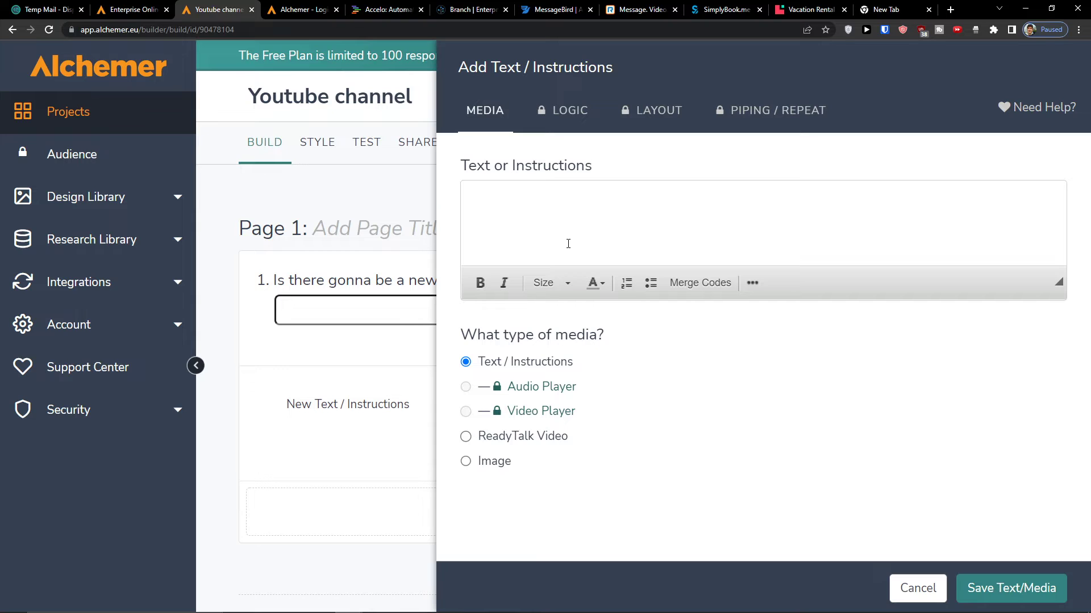
type("Now")
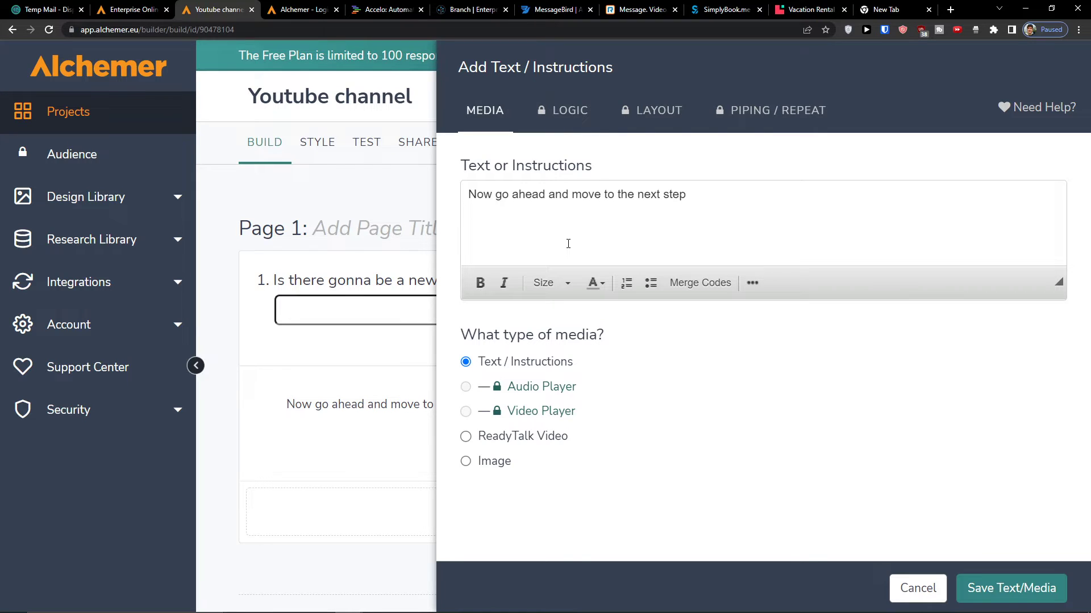
triple_click(520, 252)
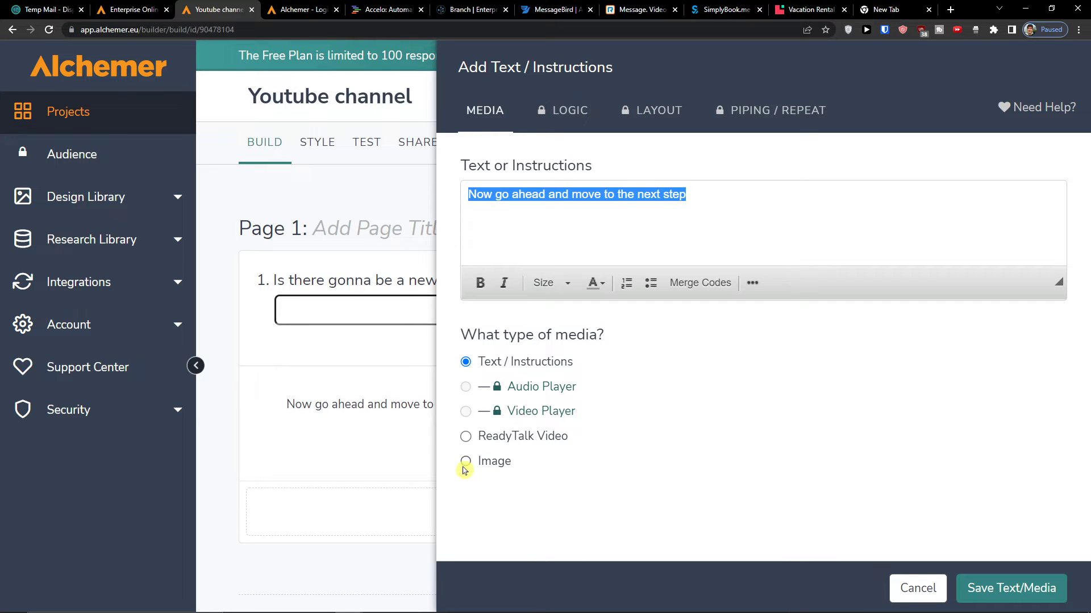
left_click(990, 592)
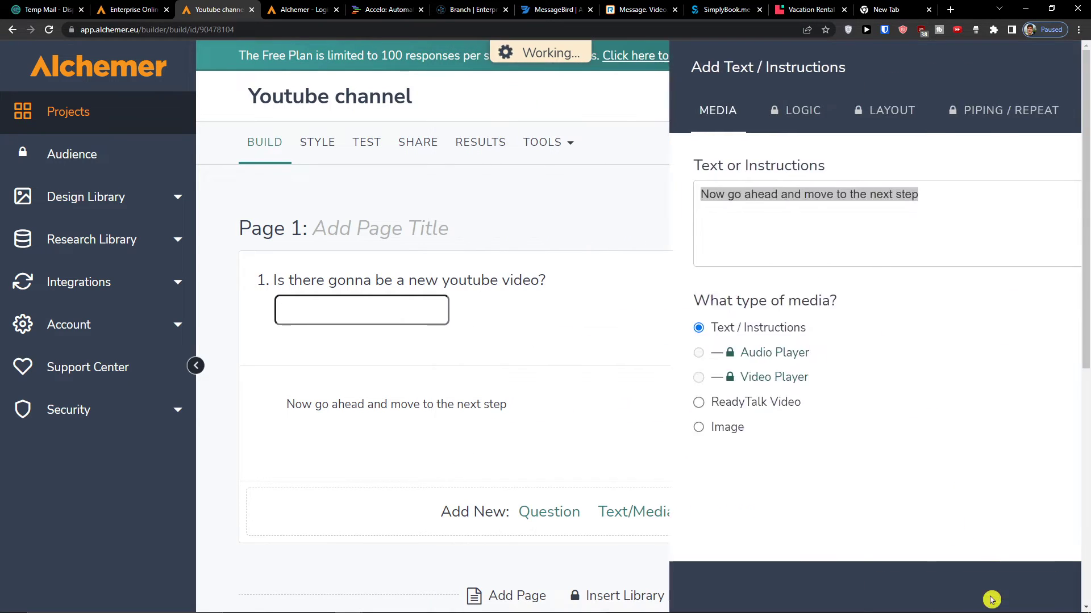
- Insert an empty Page 2 below Page 1
scroll(457, 444, "down", 2)
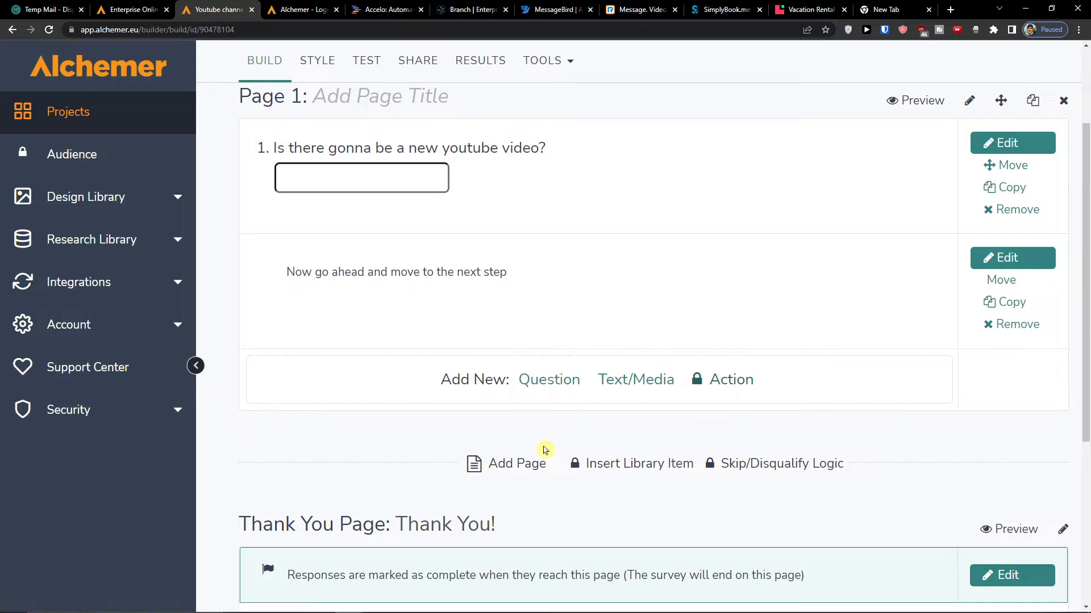
scroll(542, 452, "down", 2)
scroll(538, 457, "up", 5)
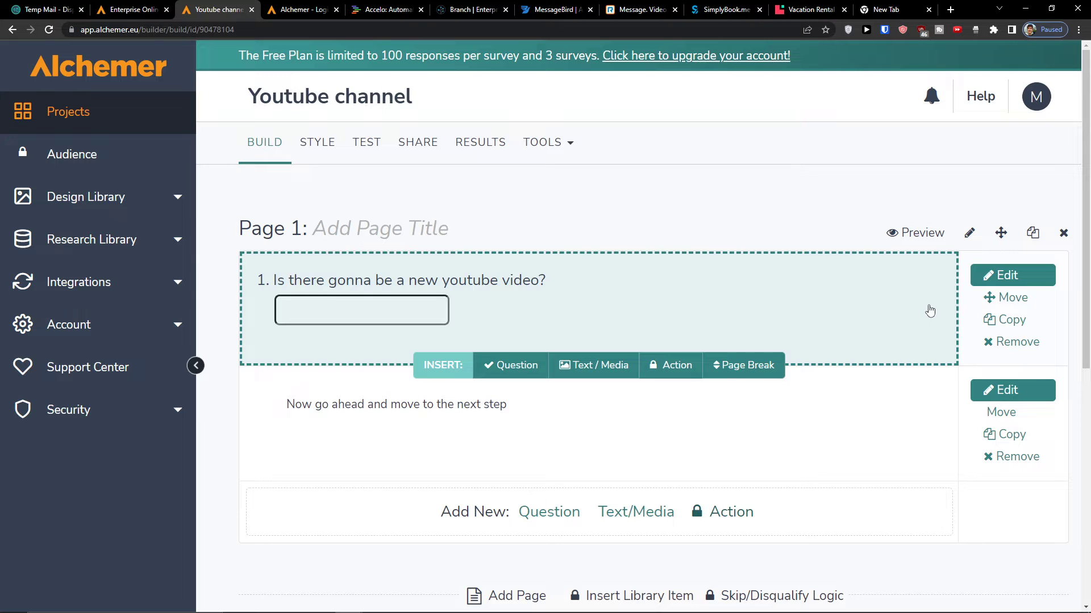
scroll(939, 335, "down", 2)
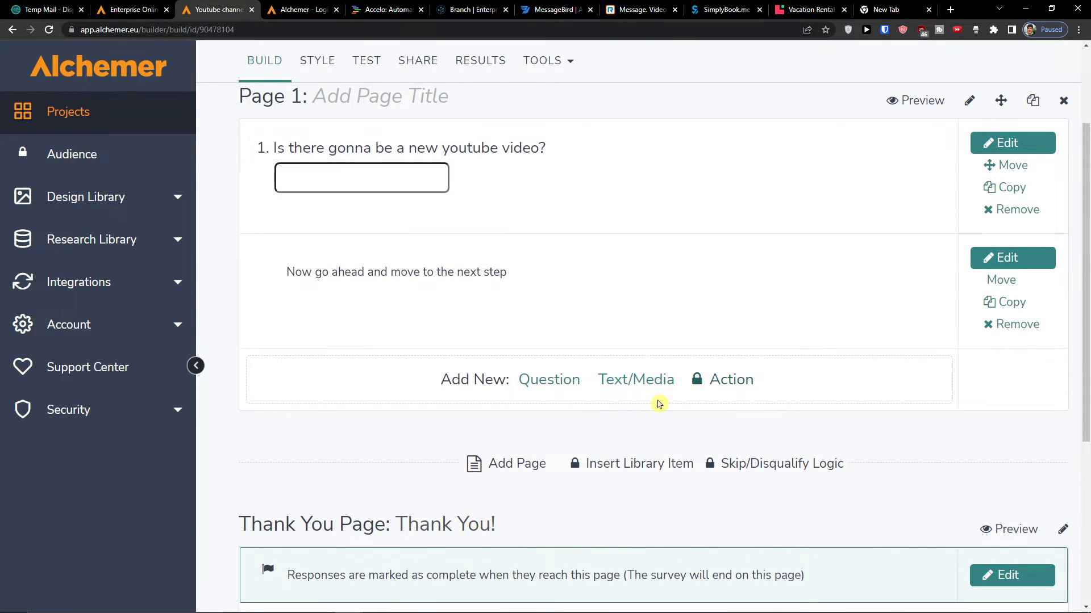
scroll(659, 404, "down", 2)
left_click(513, 339)
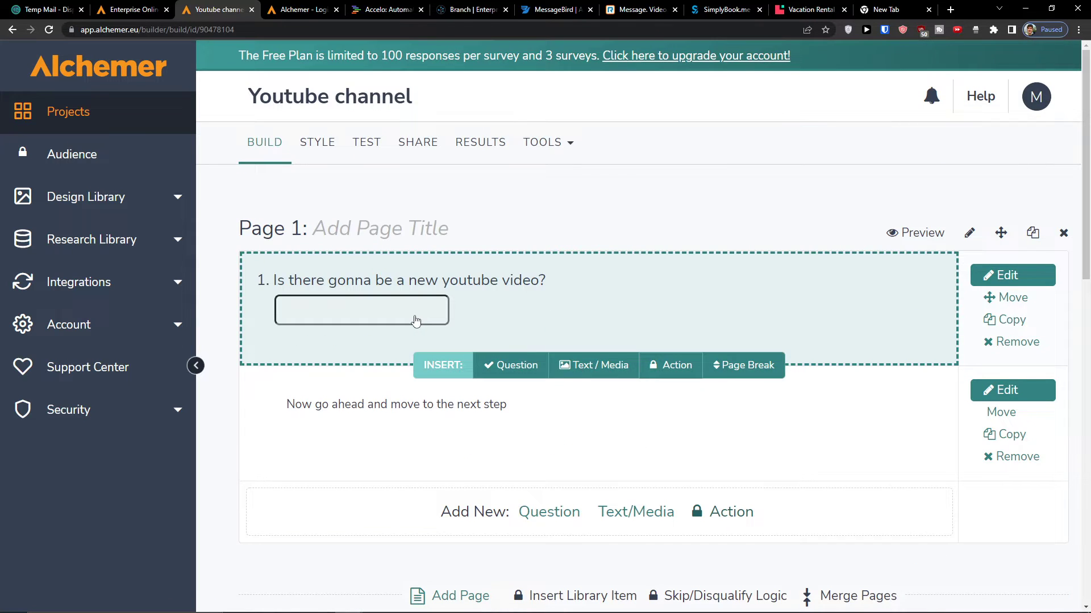
scroll(413, 321, "down", 3)
scroll(261, 522, "down", 2)
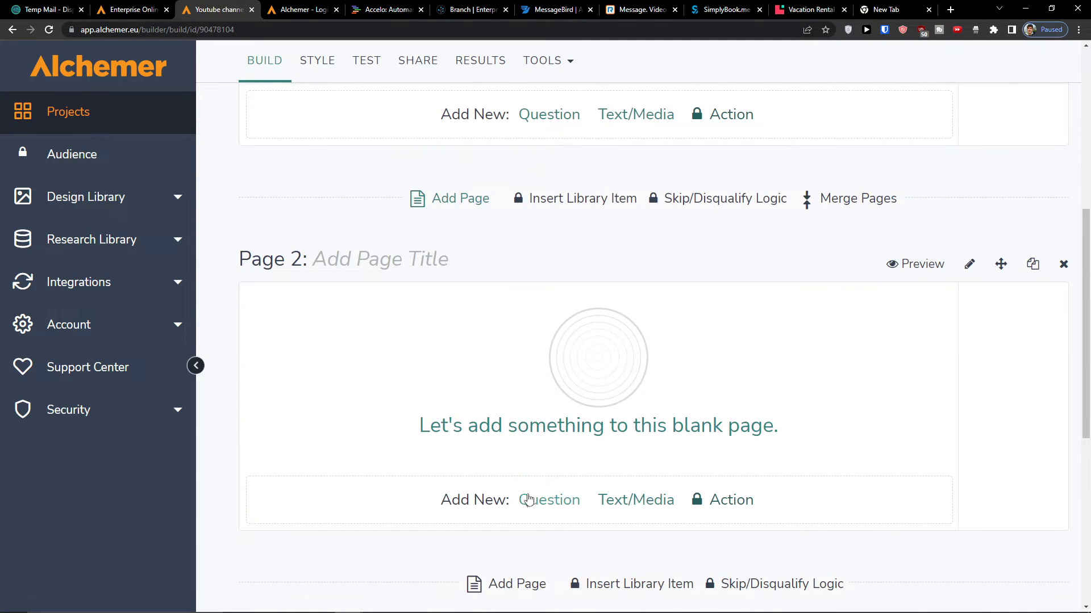
- Add a Date-type Page 2 question 'When the next youtube video gonna be finished' and save it
left_click(525, 498)
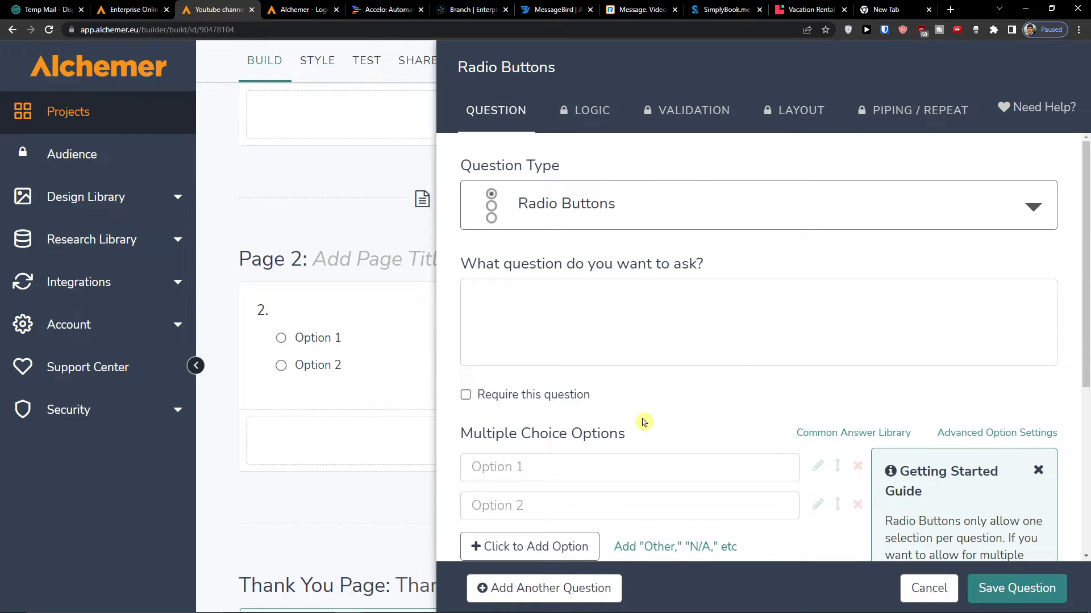
left_click(794, 223)
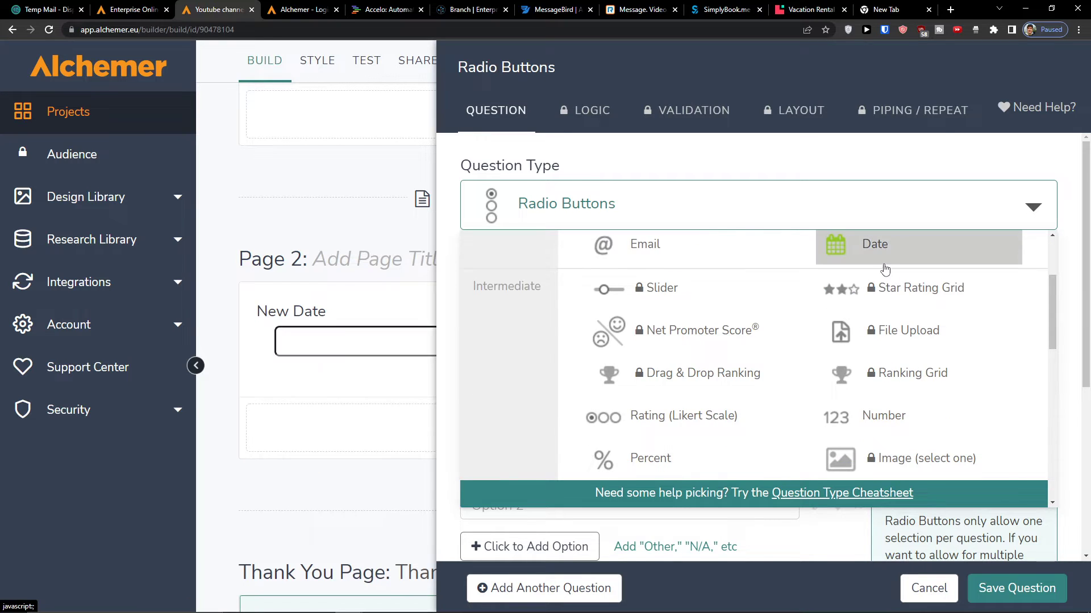
left_click(877, 246)
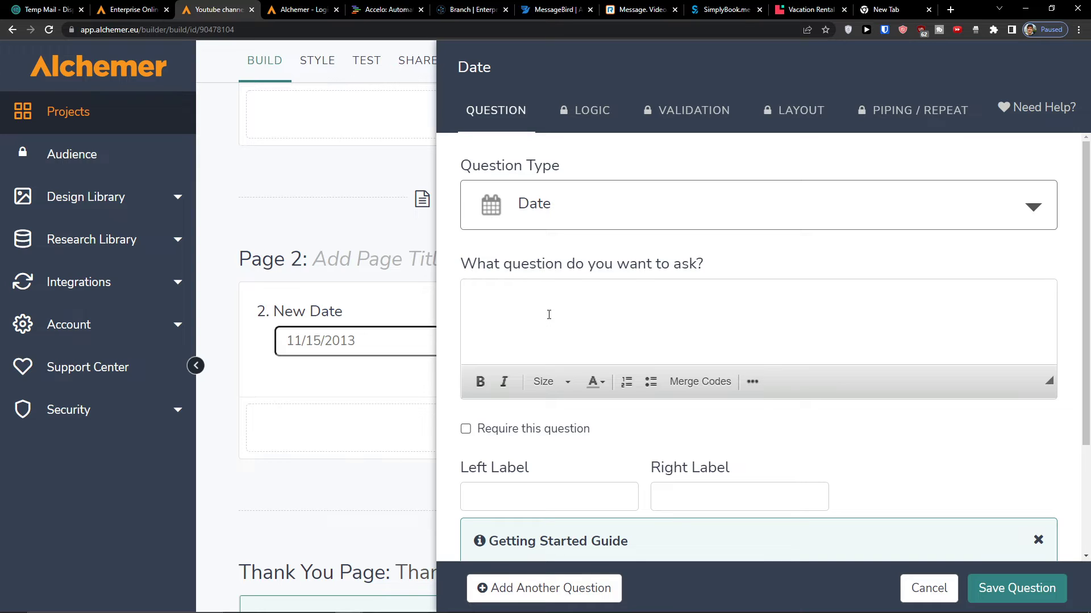
type("WHen the ne")
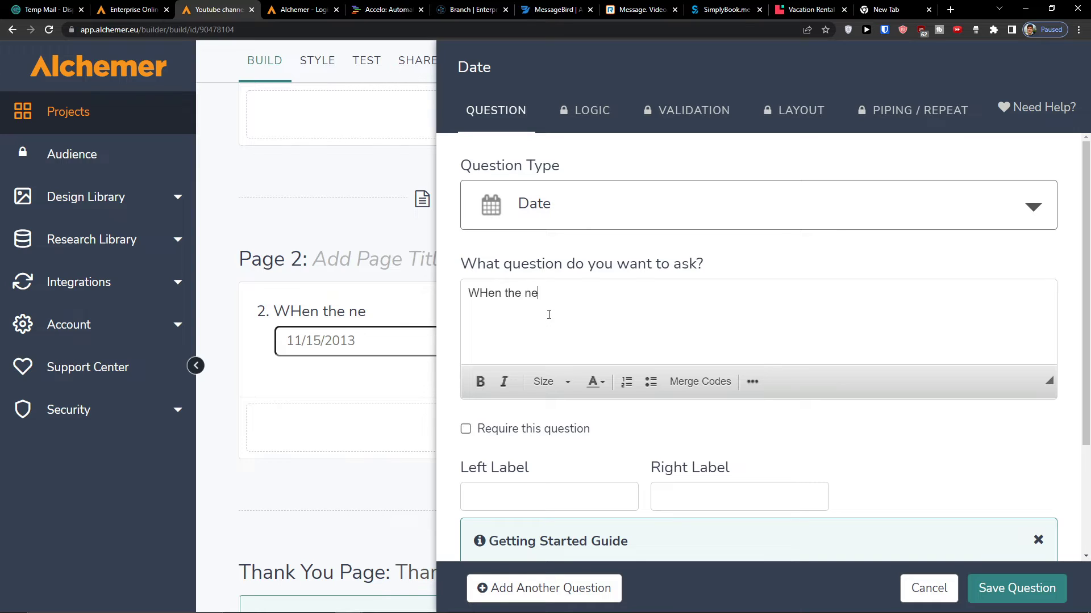
key("BackSpace")
key("BackSpace")
key("BackSpace")
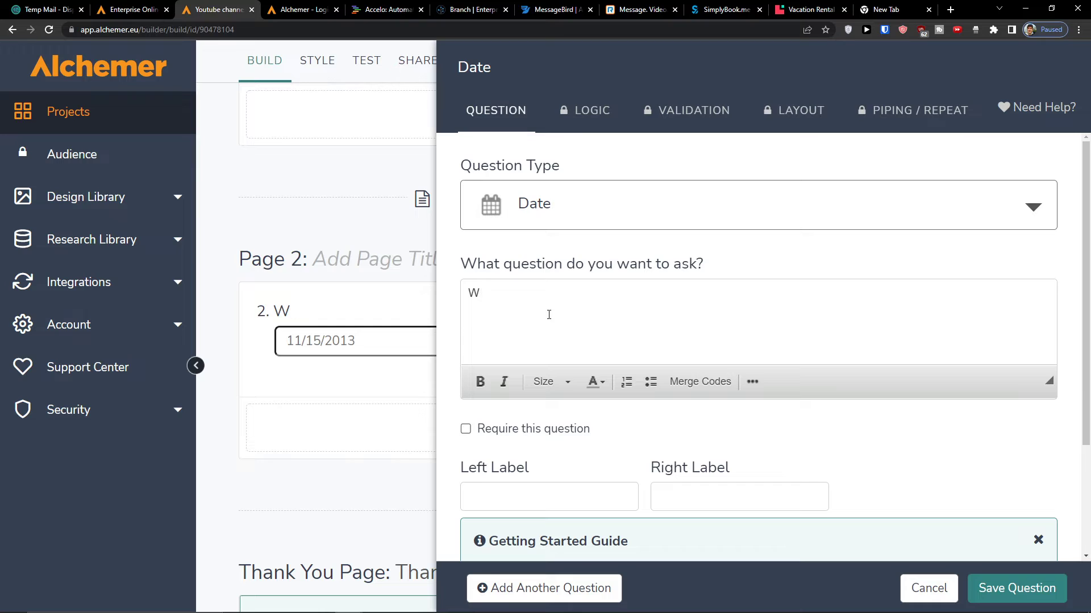
type("outube video gonna be finished")
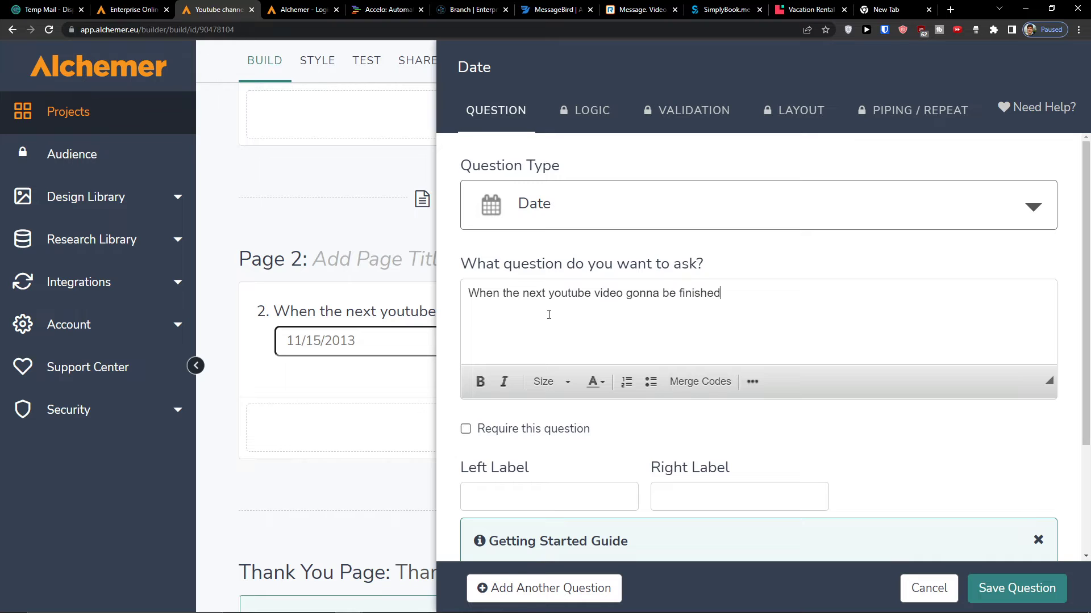
scroll(560, 311, "down", 3)
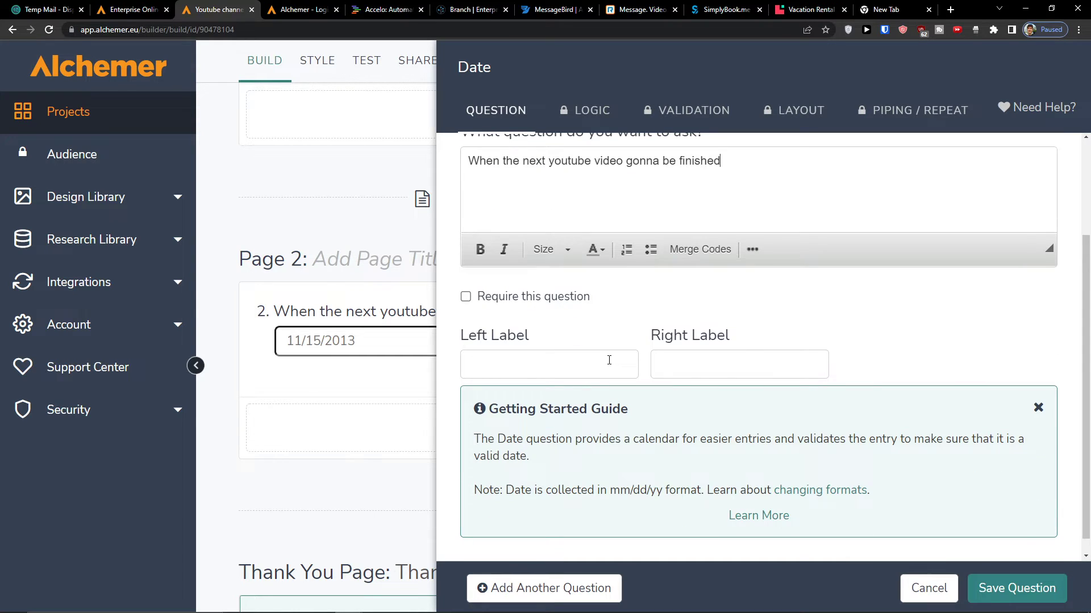
left_click(691, 365)
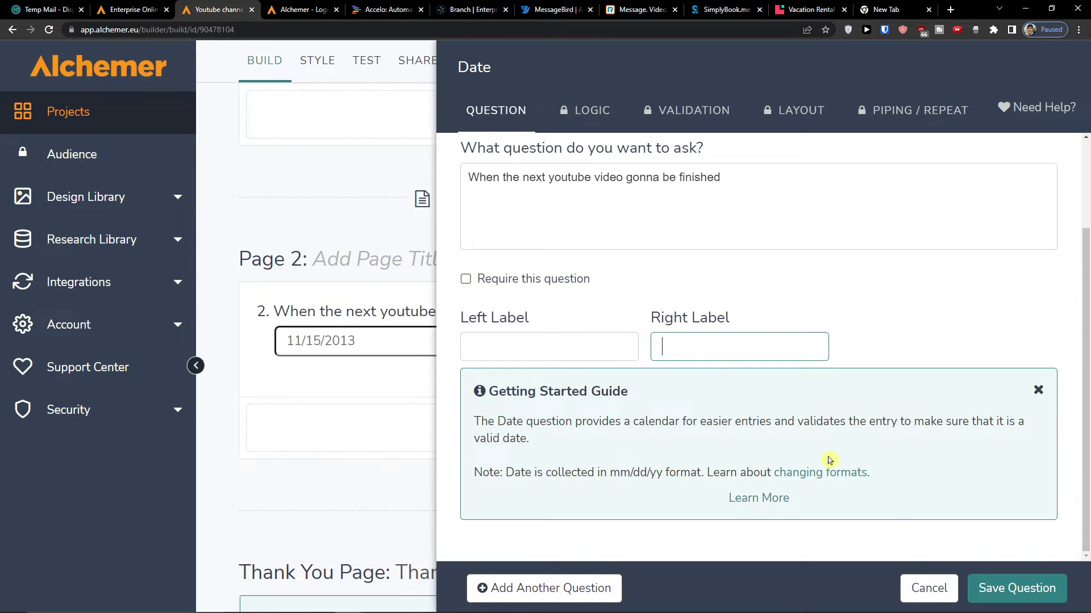
left_click(1013, 589)
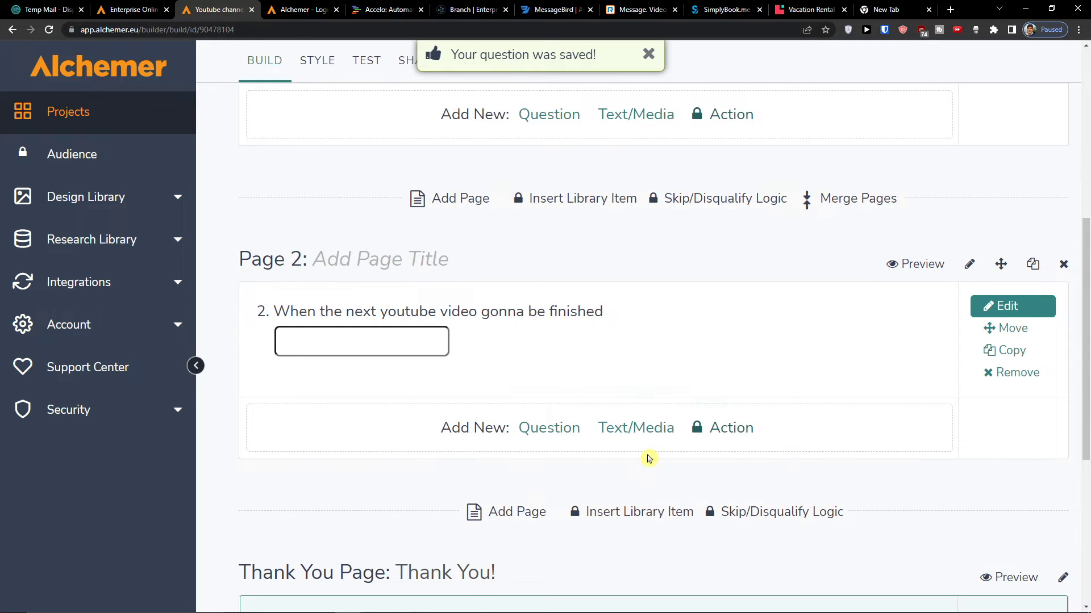
scroll(730, 448, "down", 2)
- Add a Checkboxes question on Page 2 reading 'What collor thumbnail is gonna be?'
scroll(723, 446, "up", 2)
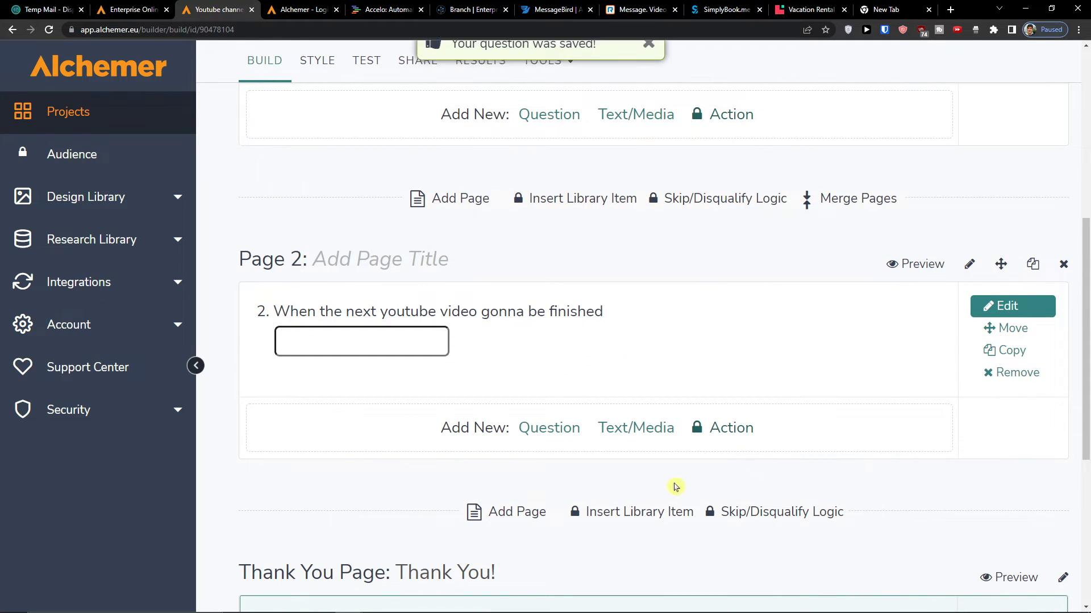
left_click(561, 433)
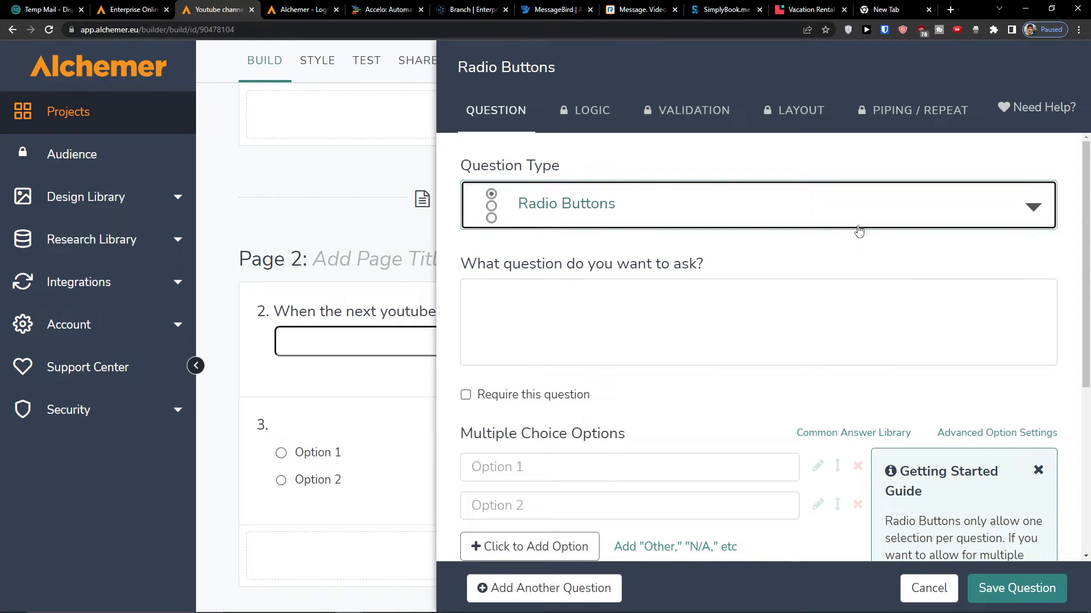
left_click(859, 229)
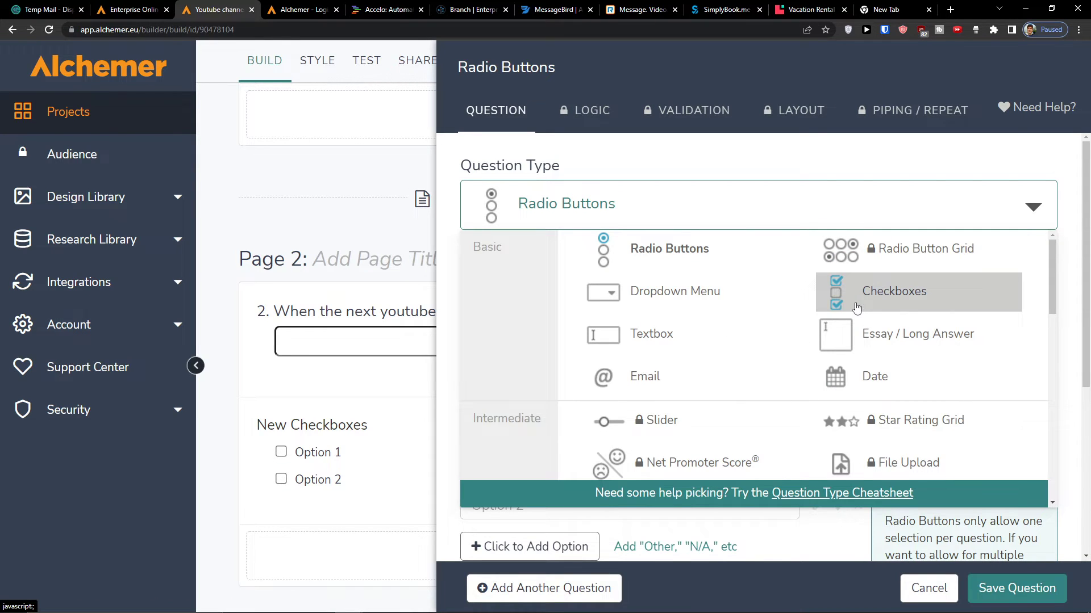
left_click(857, 308)
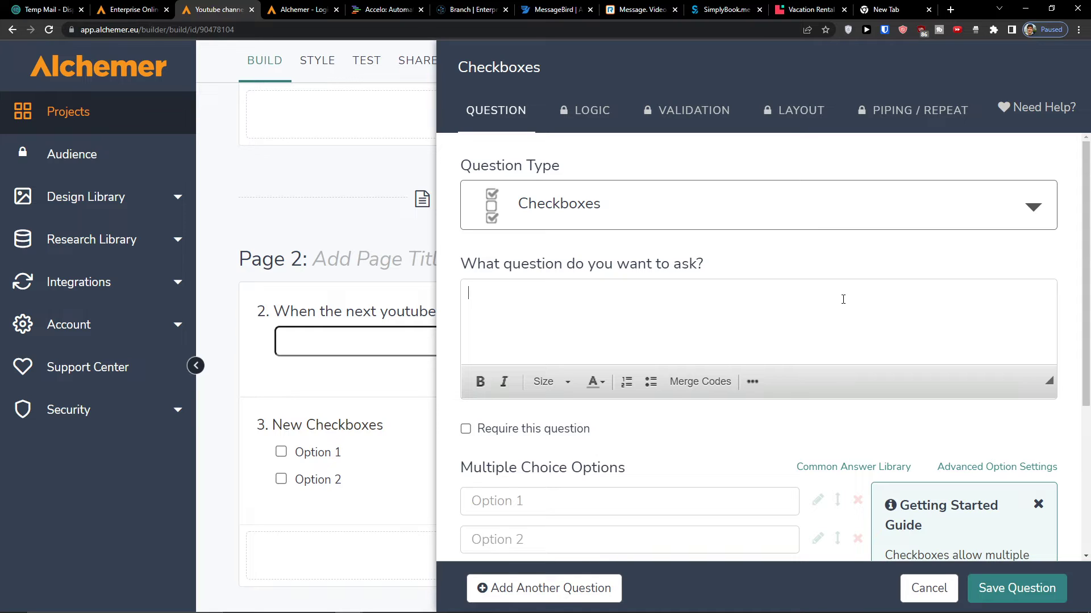
type("Wgat ")
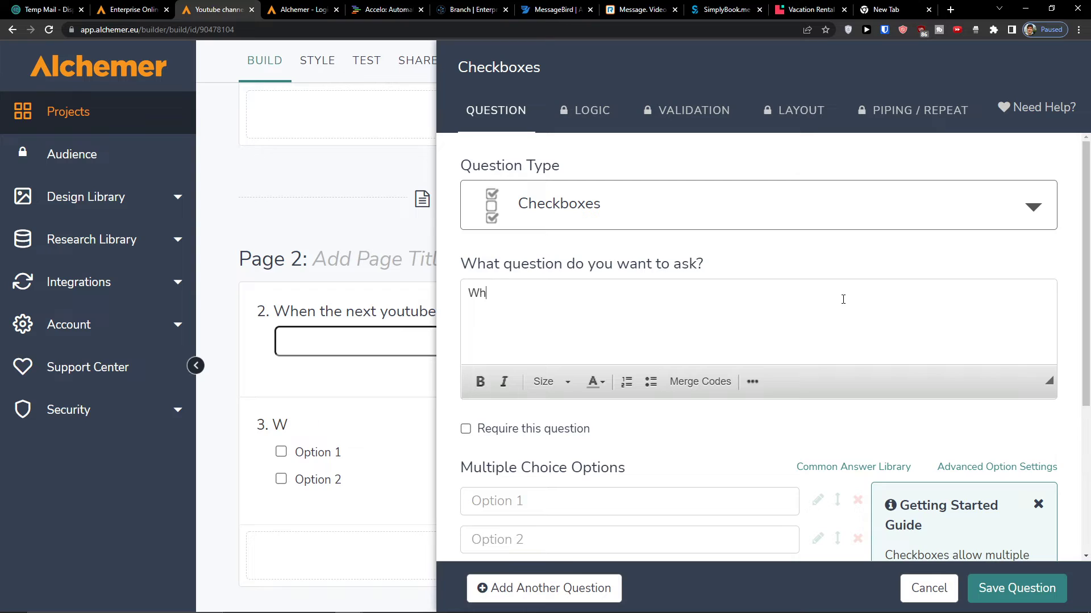
type("collor thumbnail is gonna be?")
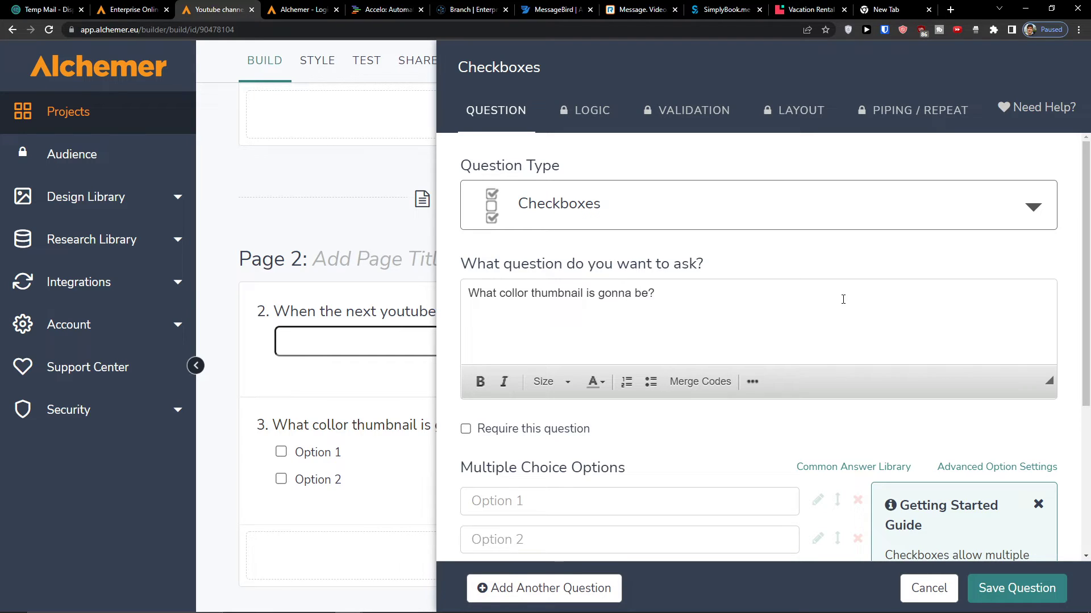
- Give it answer options red, yellow and brown, and save the question
scroll(770, 349, "down", 3)
left_click(674, 384)
type("red")
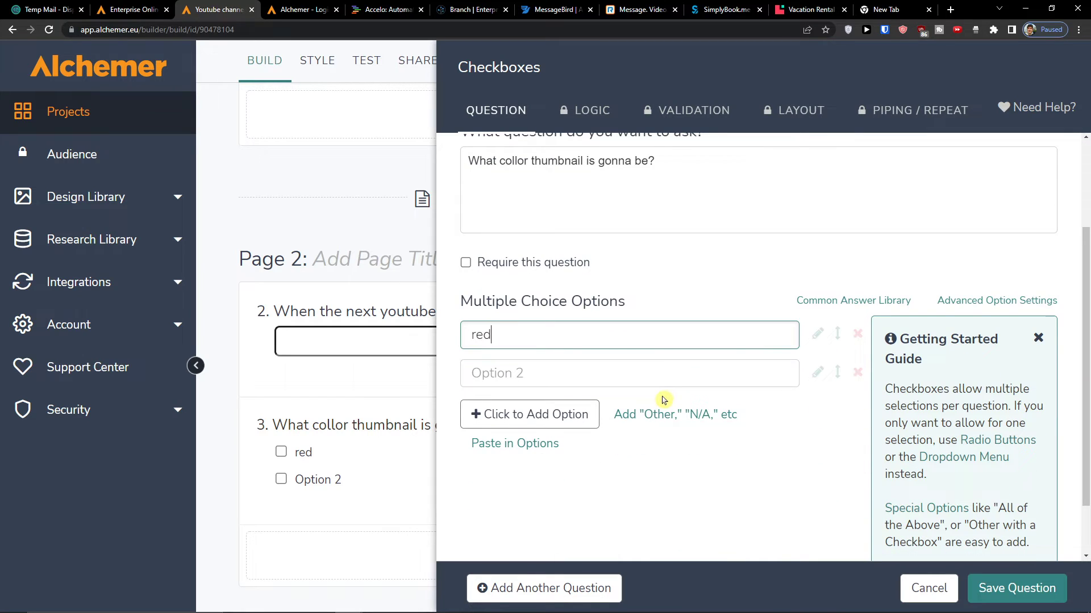
left_click(662, 384)
type("yellow")
left_click(596, 403)
type("brown")
scroll(801, 405, "down", 2)
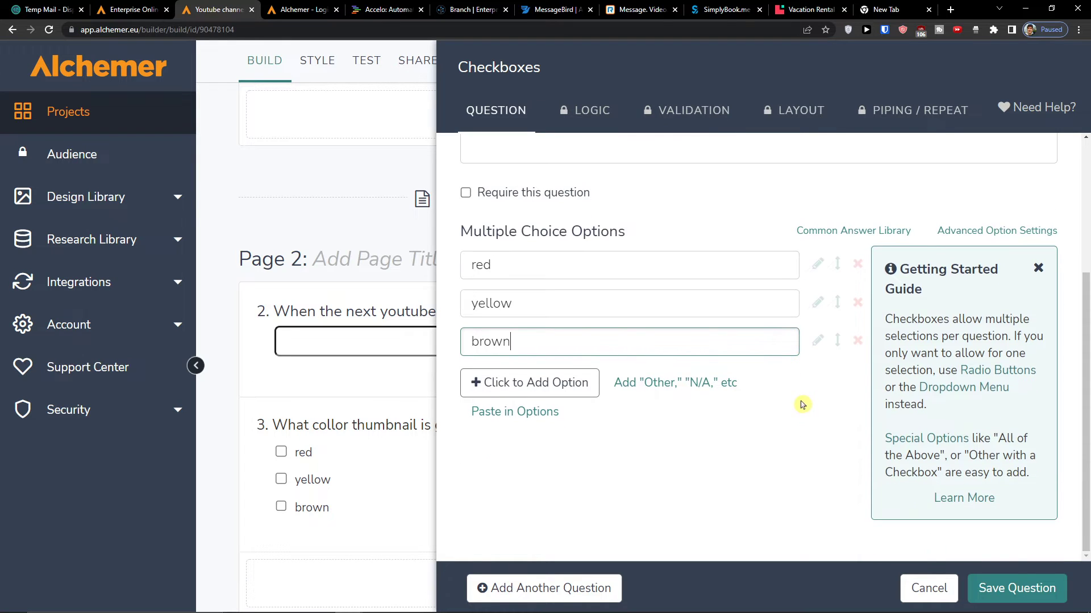
left_click(1011, 588)
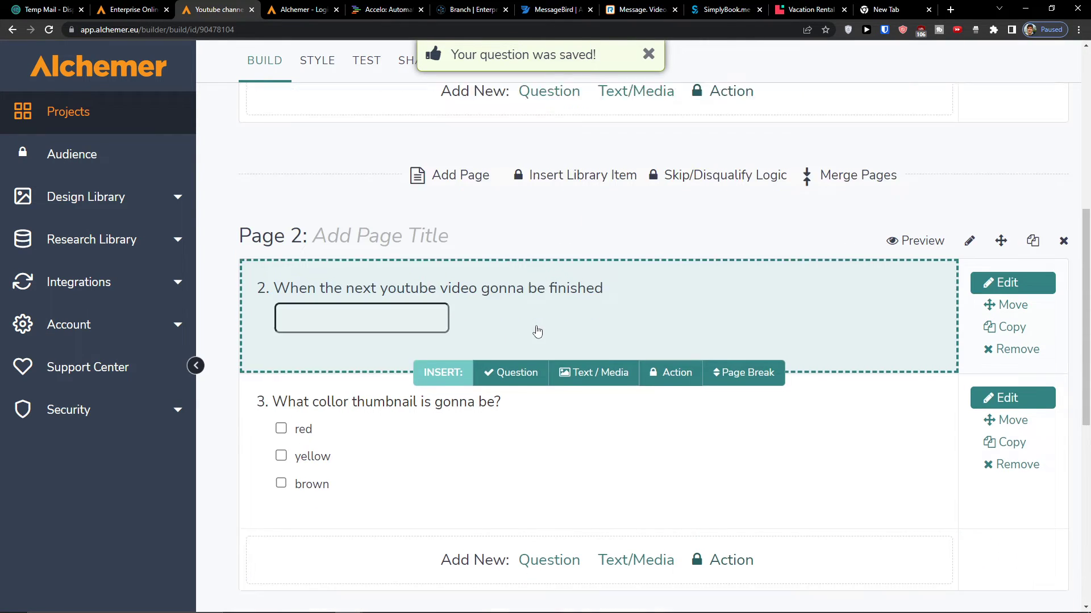
- Scroll through the Youtube channel survey builder, then switch to its Style tab with live preview
scroll(537, 332, "down", 6)
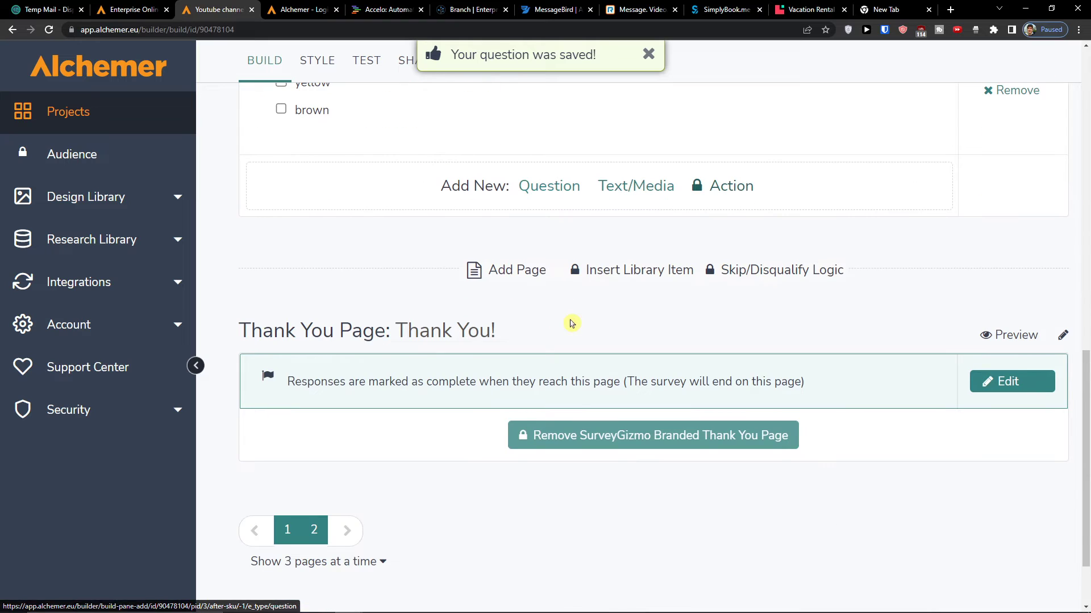
scroll(571, 323, "up", 10)
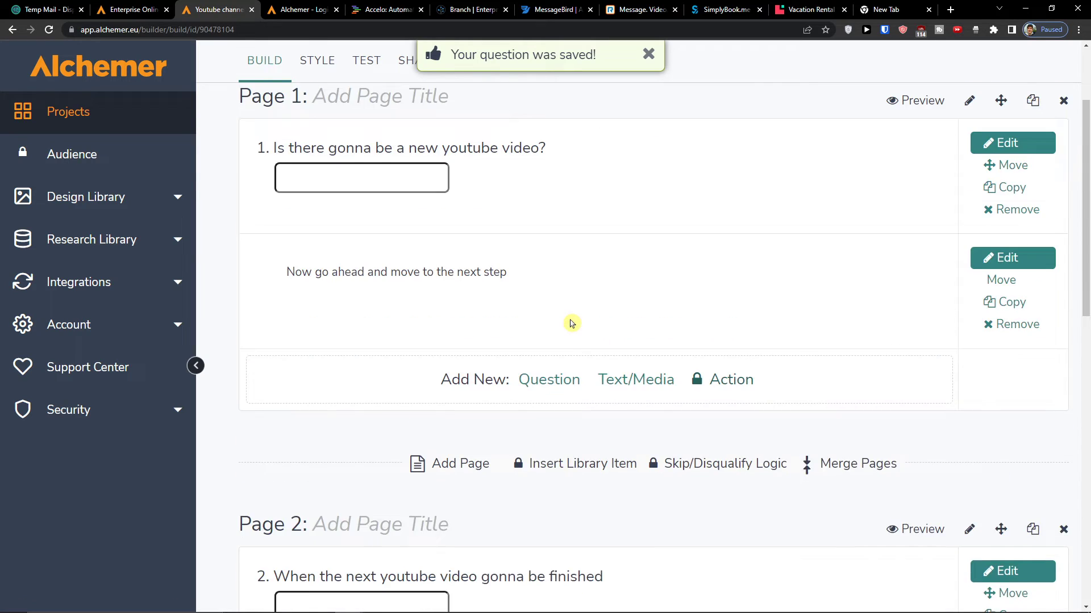
scroll(571, 323, "up", 2)
scroll(333, 178, "down", 12)
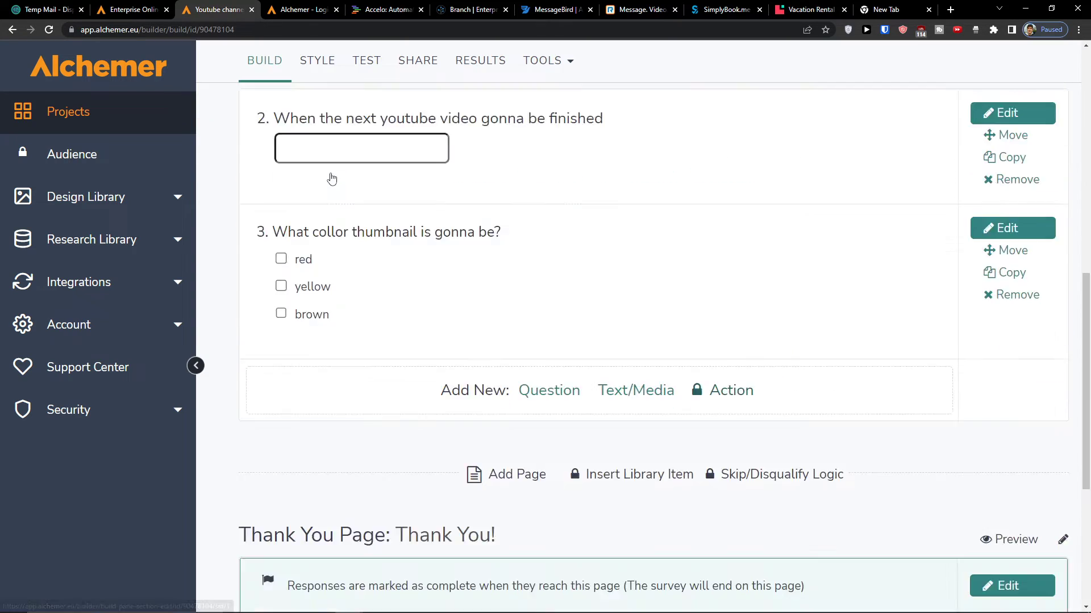
scroll(348, 438, "up", 12)
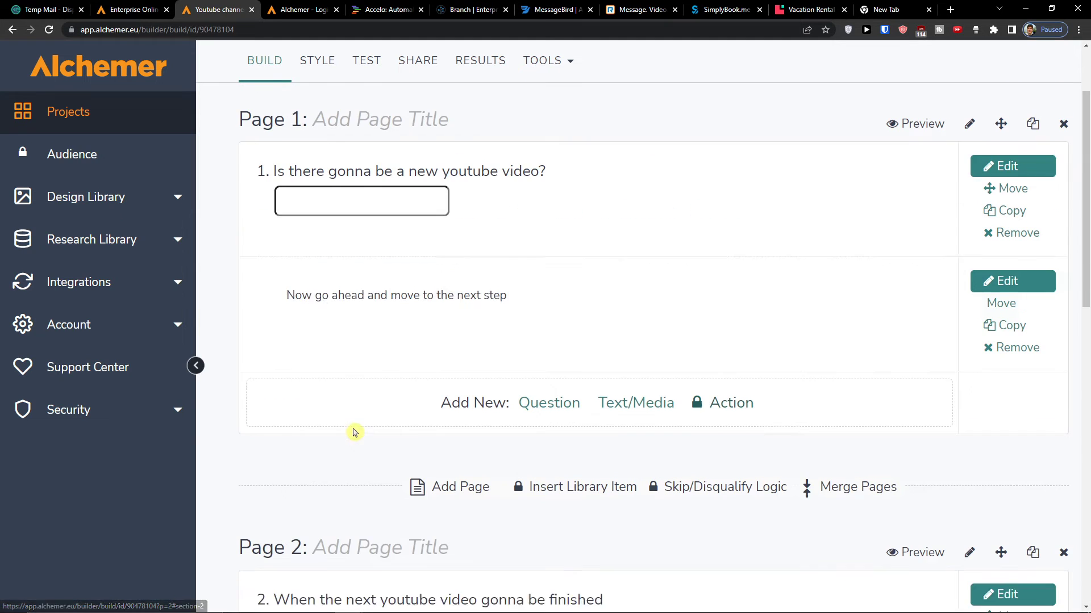
left_click(325, 161)
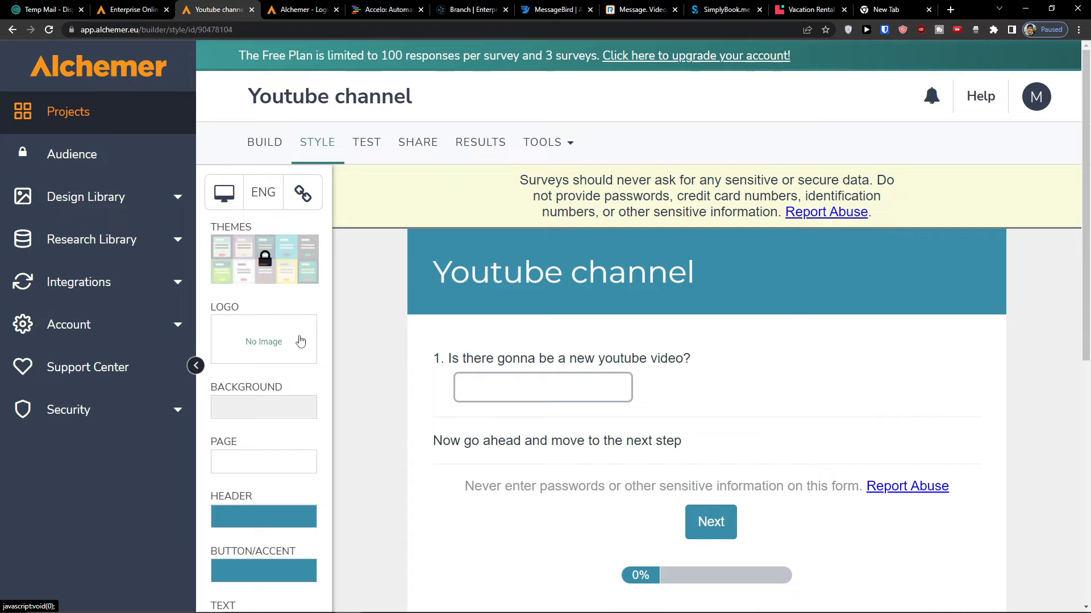
- Make the survey background pale yellow, keep the page area white, and make the header purple
scroll(318, 438, "down", 2)
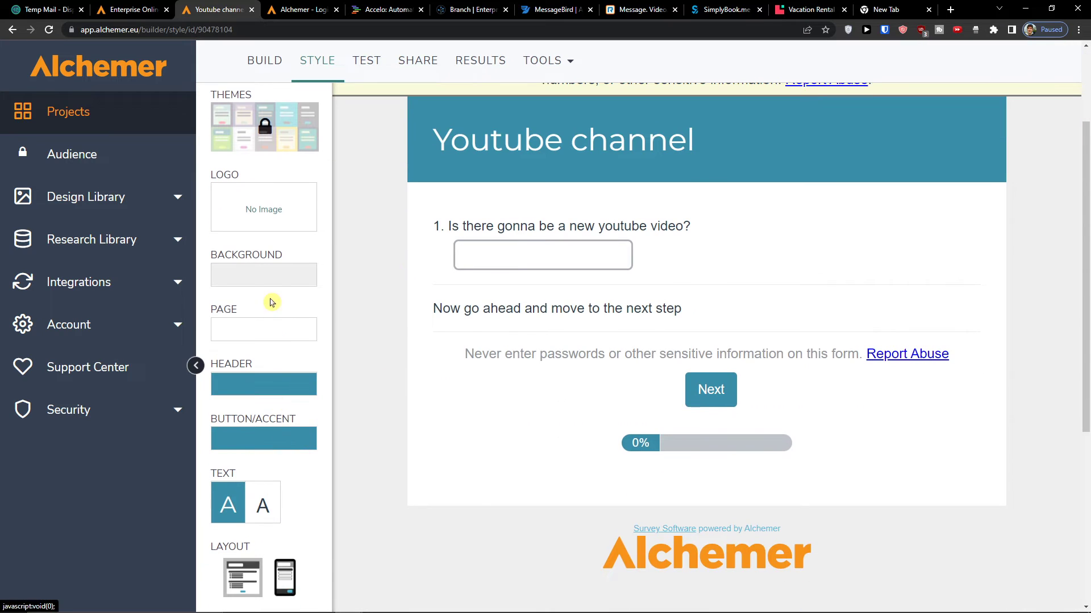
left_click(273, 281)
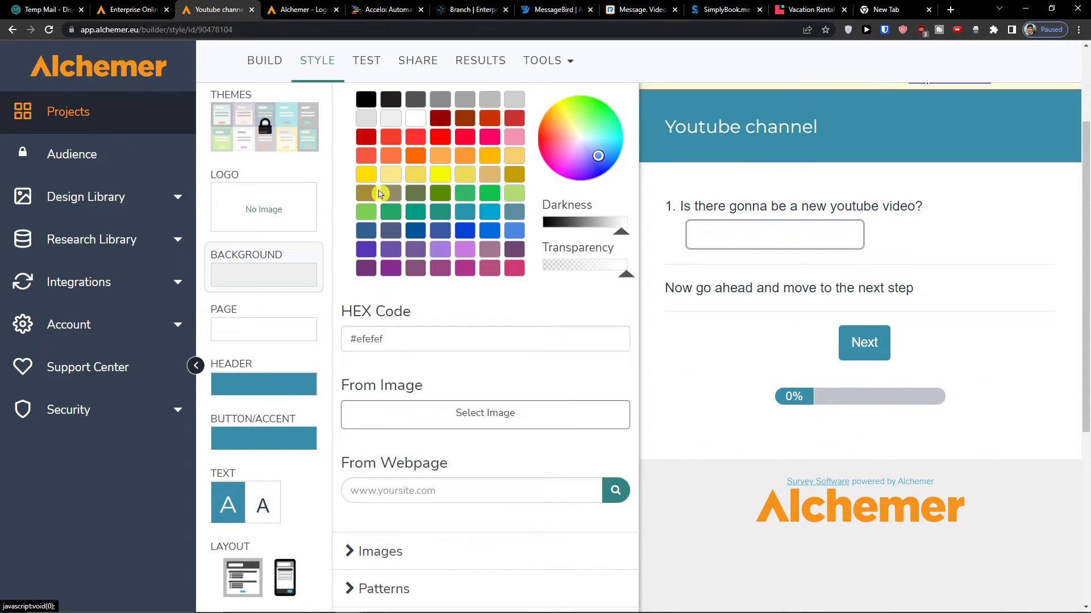
left_click(390, 179)
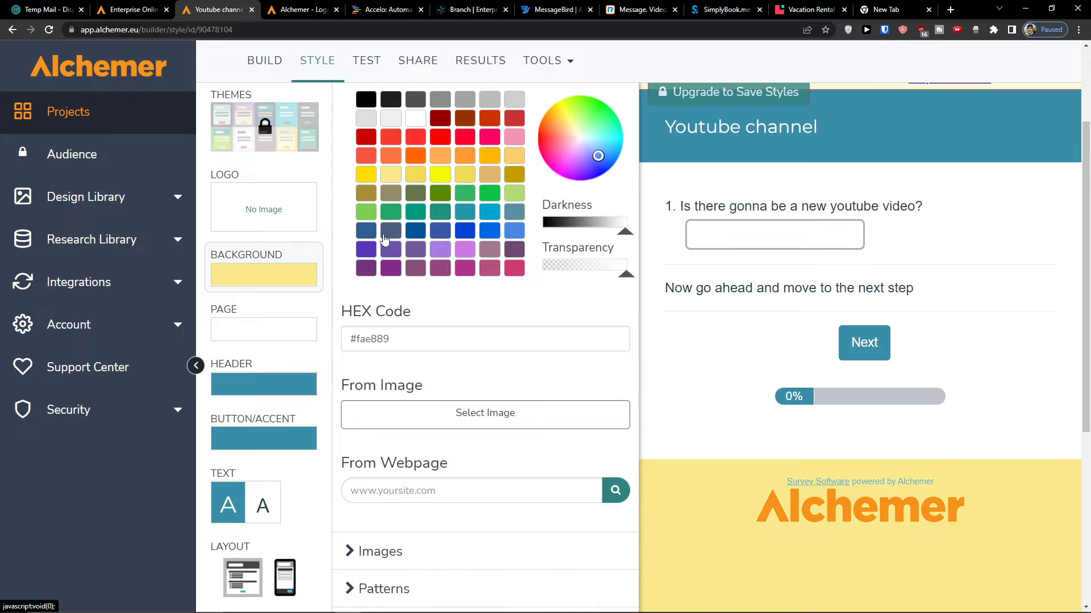
left_click(301, 329)
left_click(392, 269)
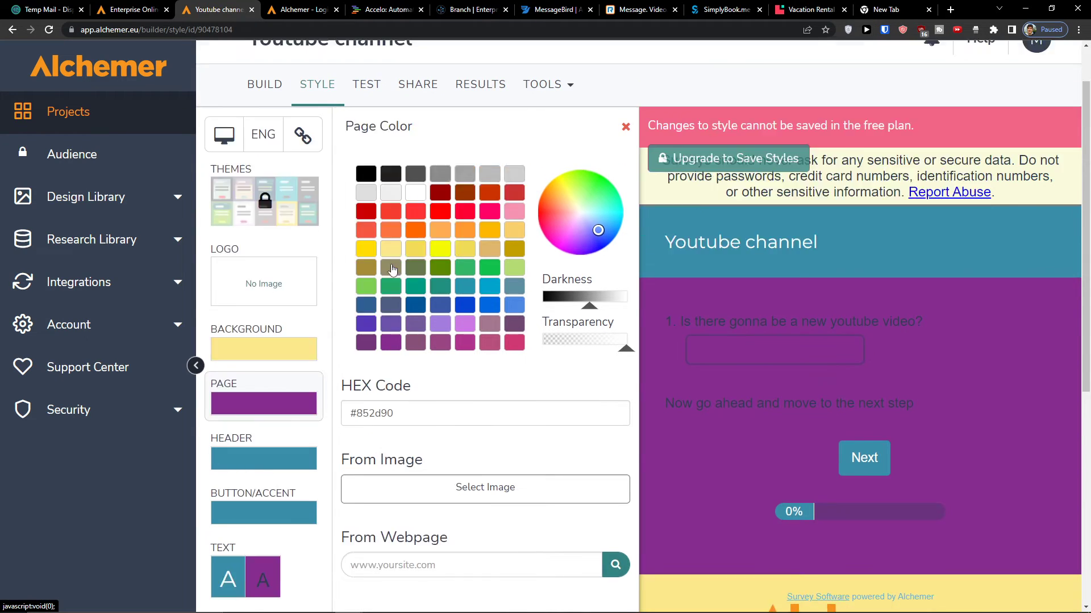
left_click(417, 249)
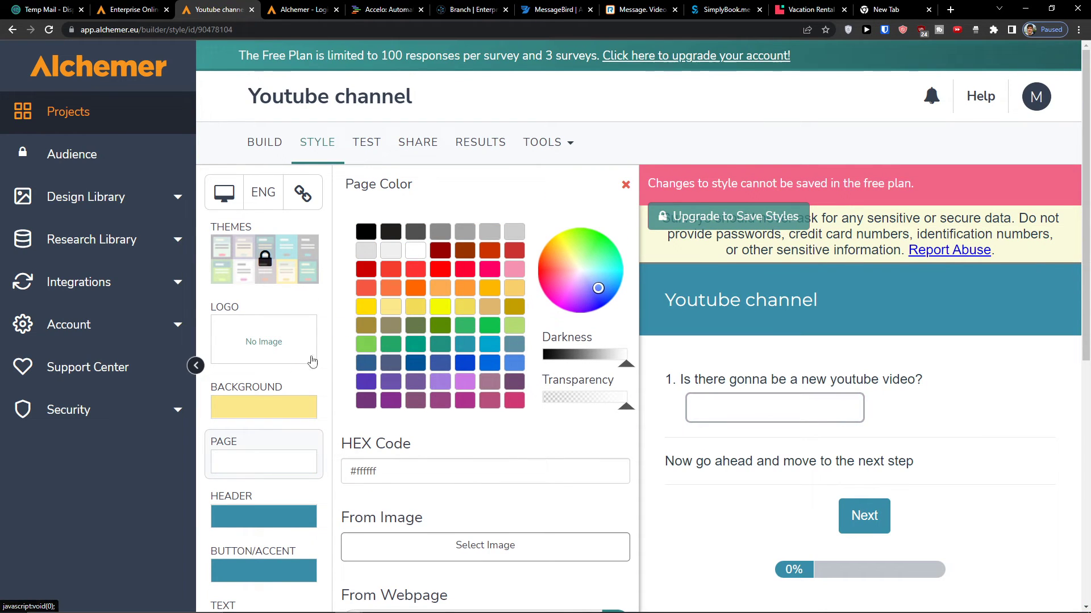
scroll(323, 341, "down", 2)
left_click(287, 396)
left_click(391, 269)
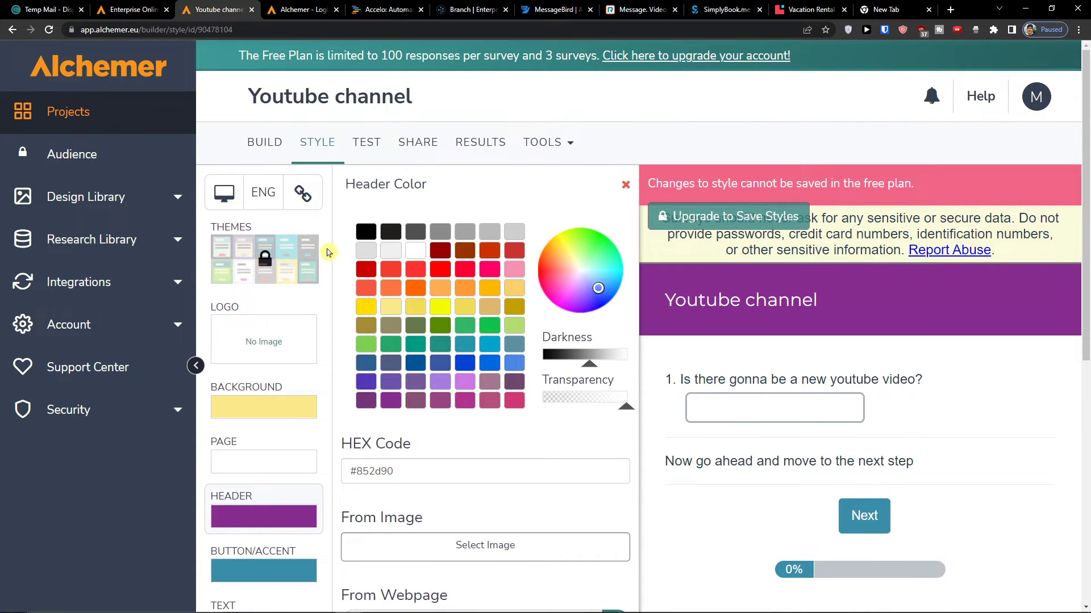
- Look over the language, device preview and theme link menus, then go to the Test tab
scroll(329, 255, "down", 5)
scroll(286, 313, "up", 5)
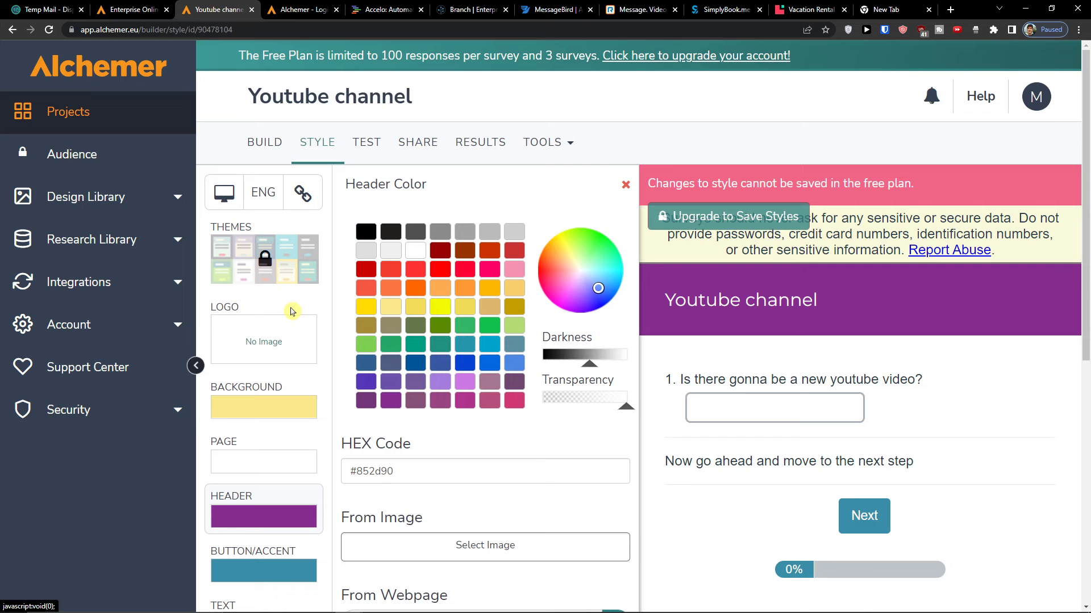
left_click(271, 203)
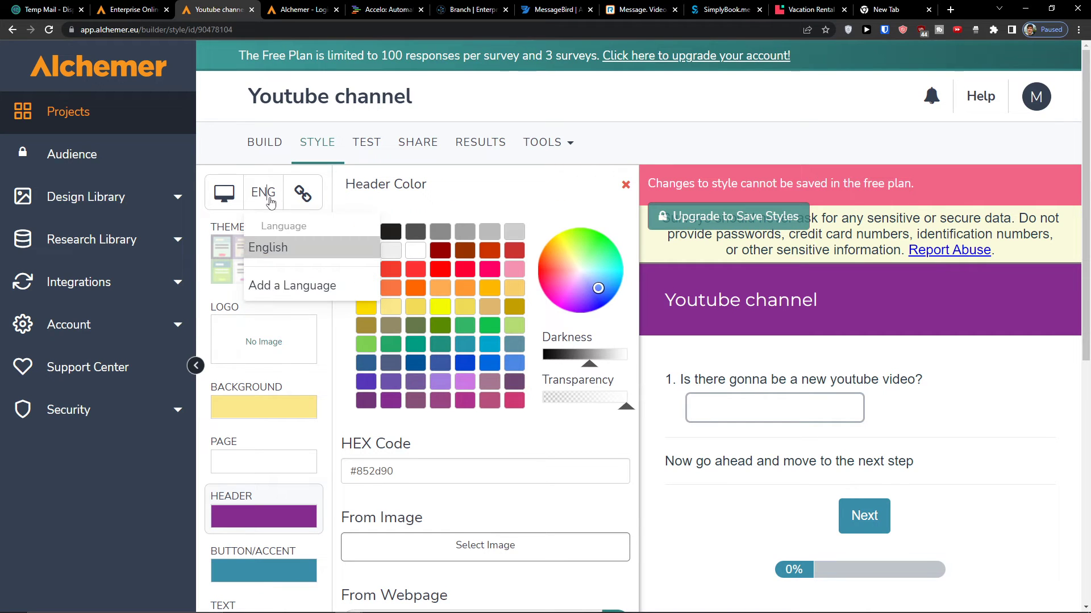
left_click(240, 205)
left_click(229, 202)
left_click(229, 202)
left_click(236, 202)
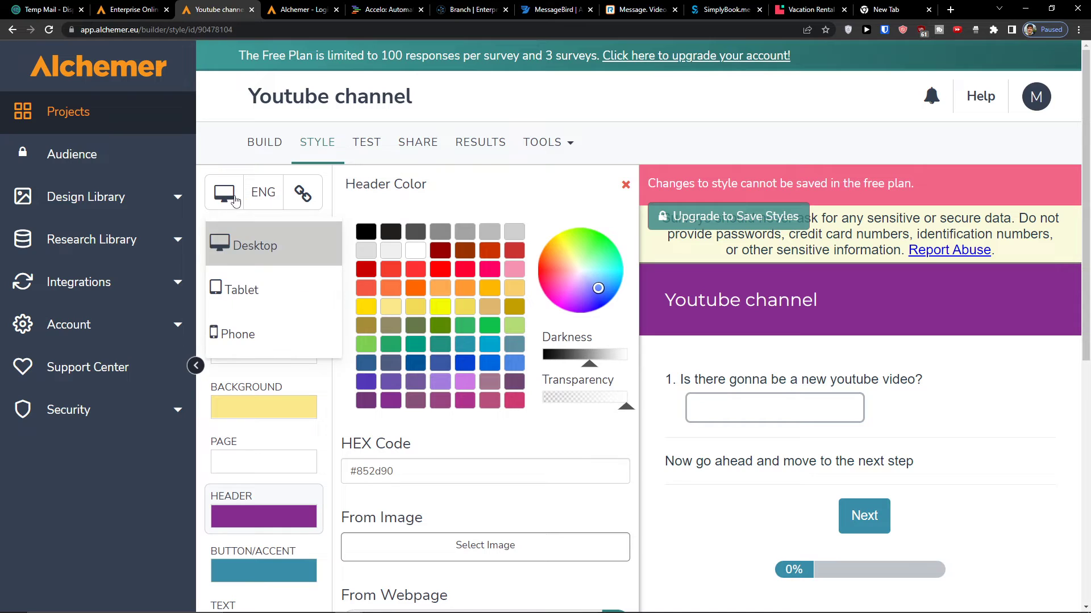
left_click(317, 198)
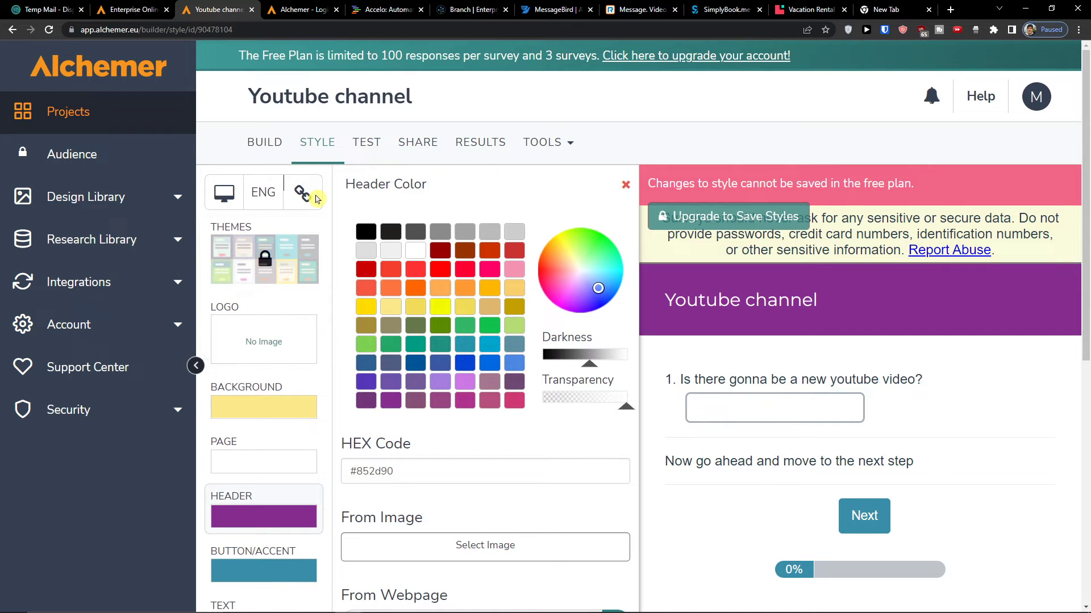
left_click(305, 199)
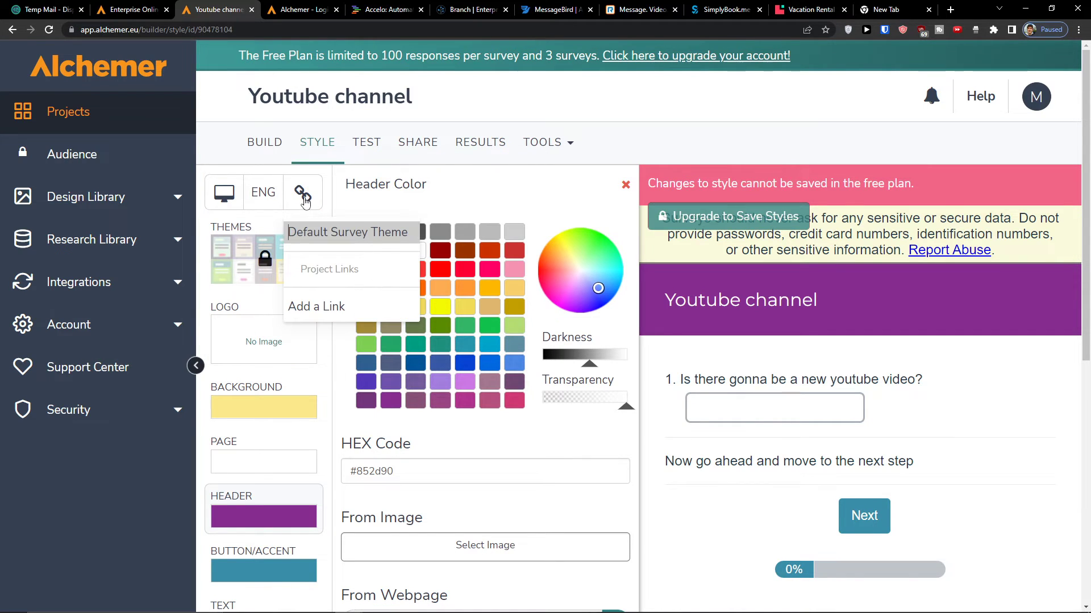
left_click(366, 142)
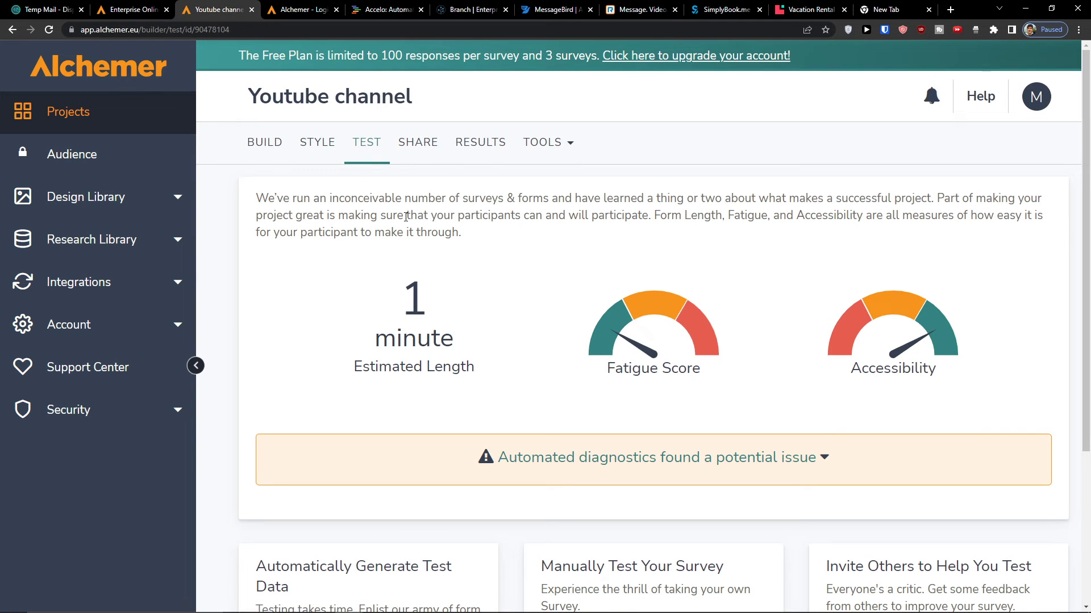
scroll(469, 271, "down", 2)
scroll(471, 270, "up", 2)
scroll(476, 270, "down", 4)
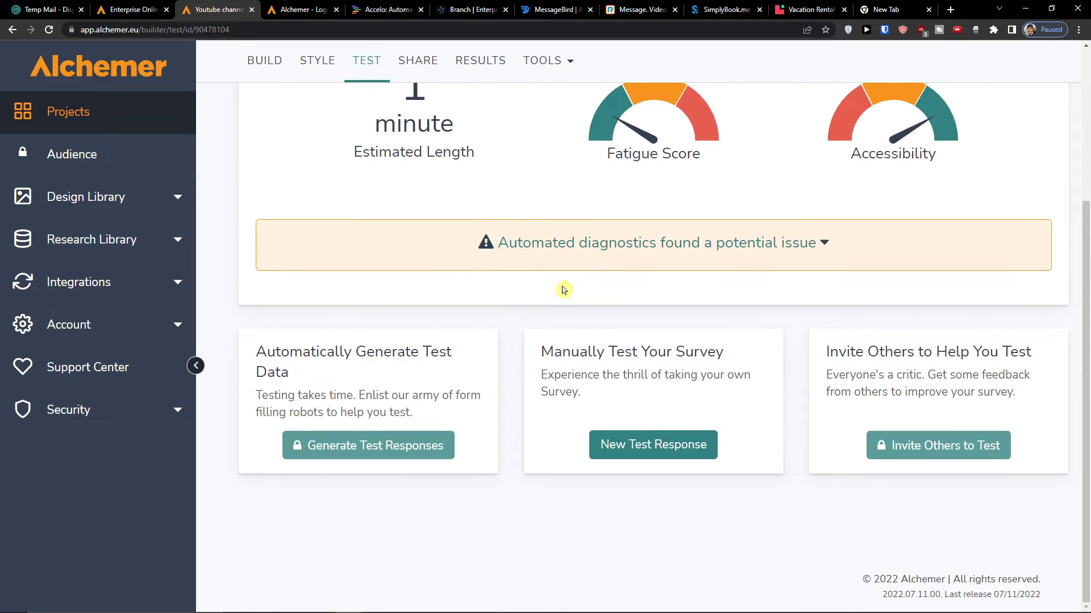
left_click(676, 452)
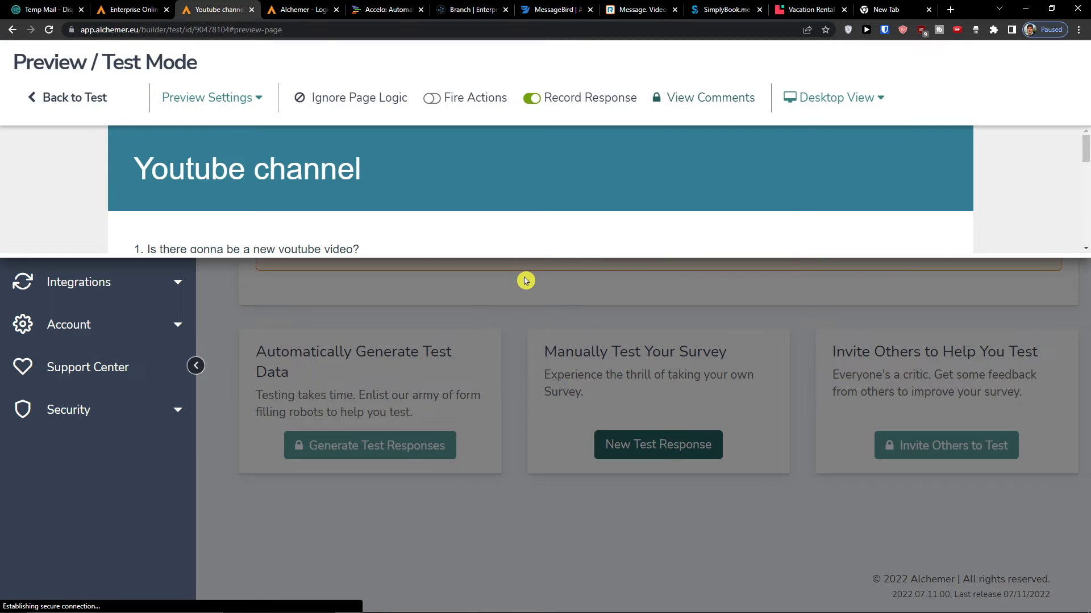
scroll(525, 281, "down", 2)
scroll(525, 279, "up", 2)
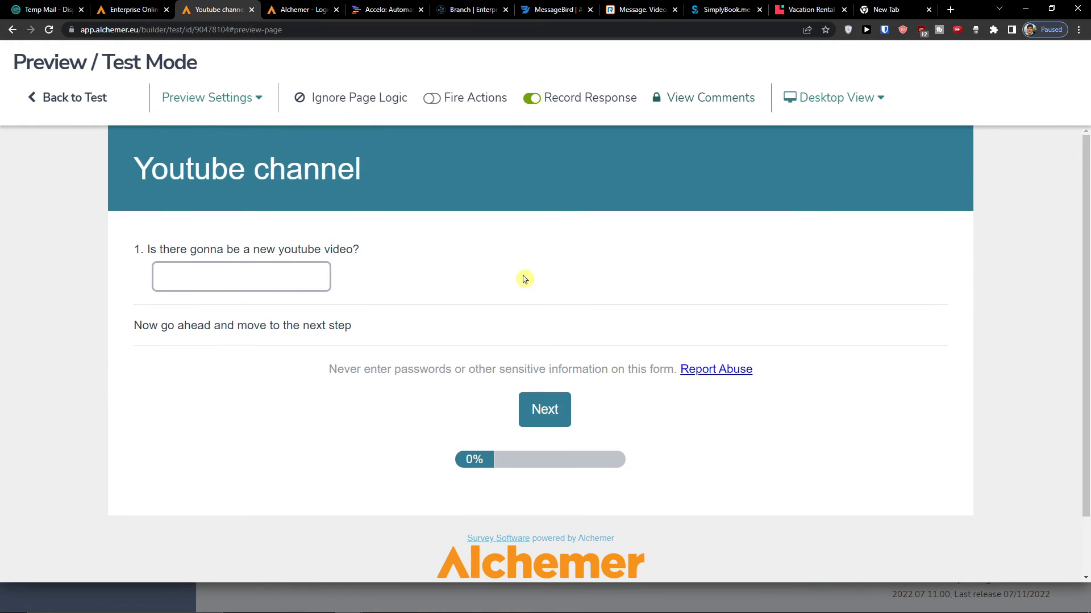
left_click(534, 419)
scroll(534, 420, "down", 3)
scroll(534, 419, "up", 3)
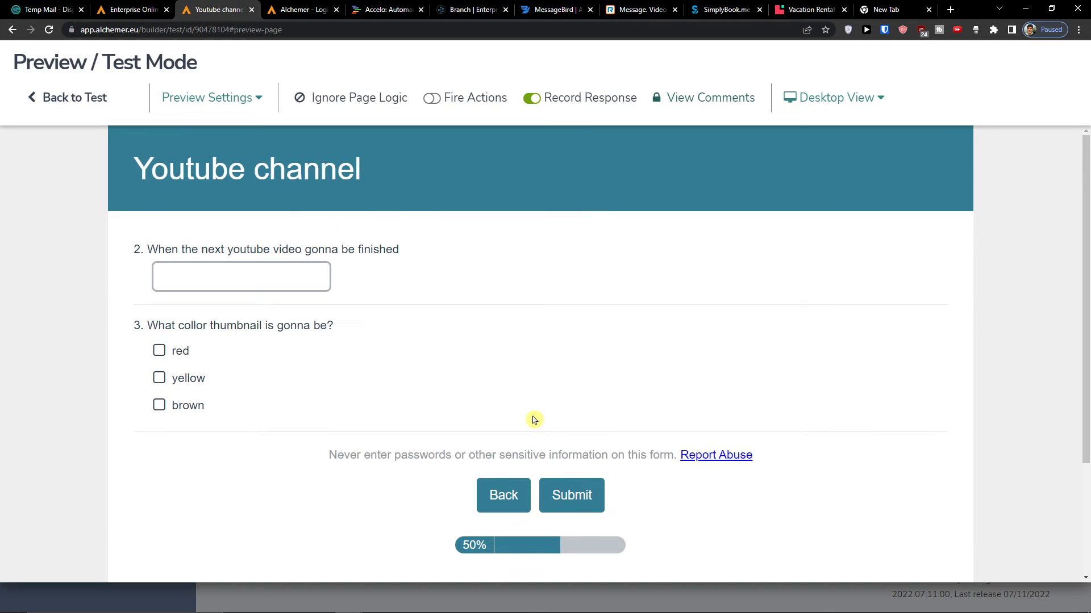
left_click(52, 97)
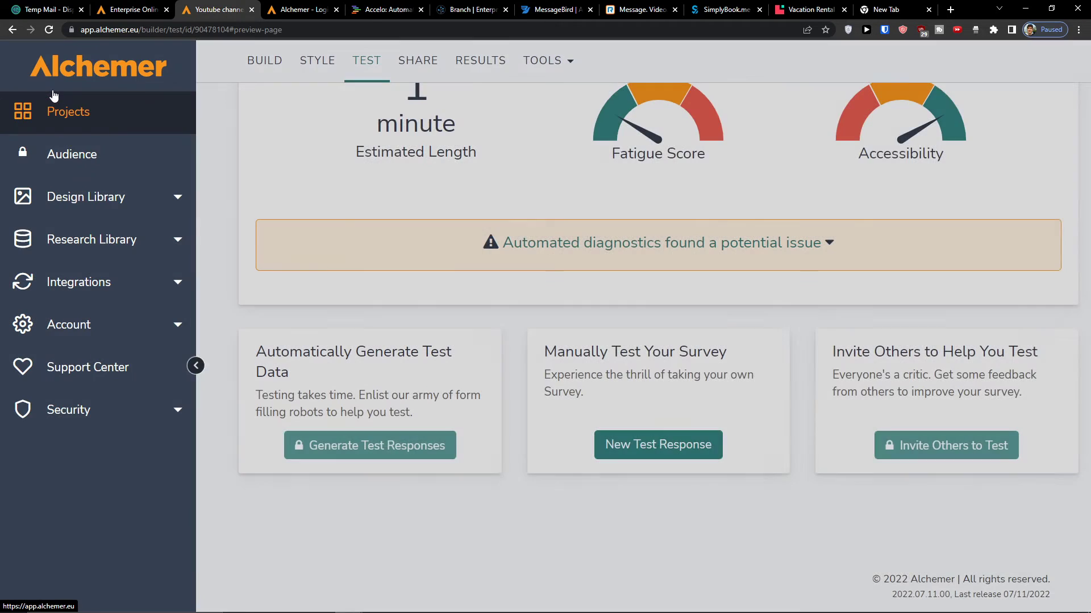
- Open the survey's sharing options and a copy of the survey page in a new tab
left_click(427, 155)
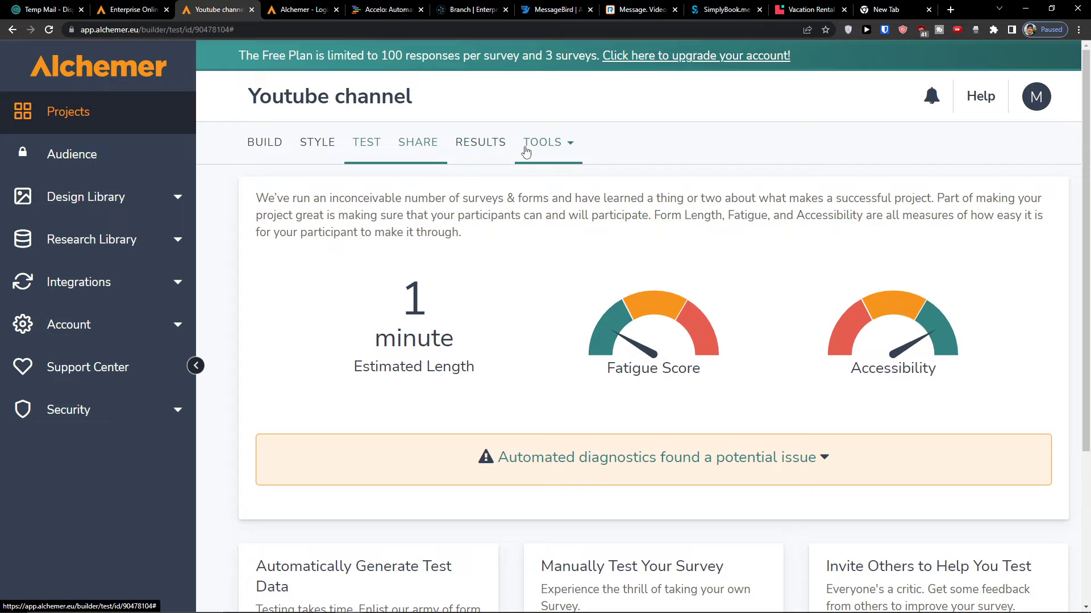
middle_click(427, 157)
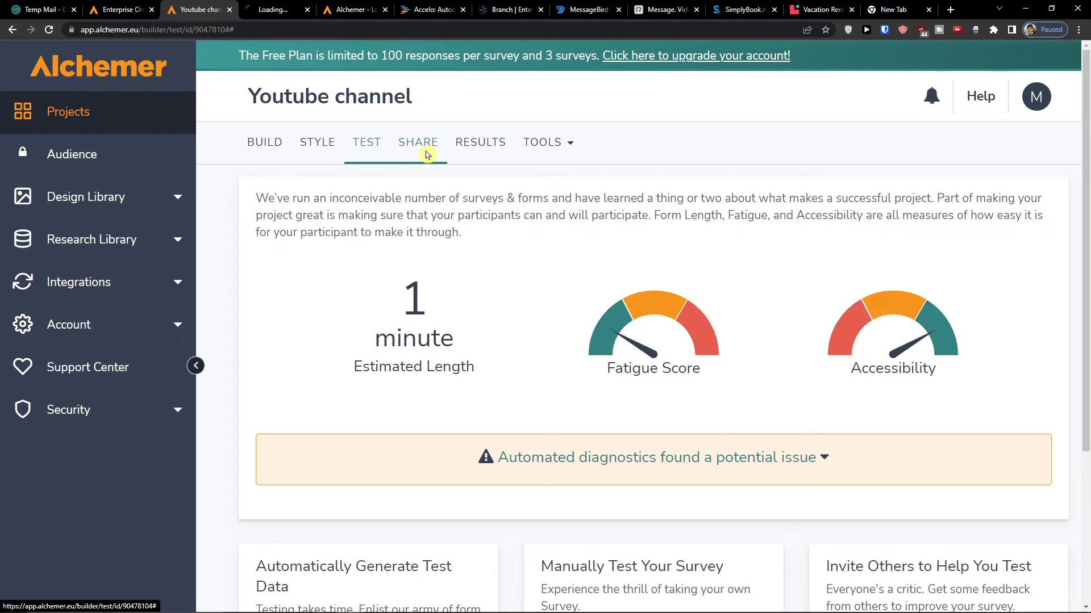
left_click(255, 9)
scroll(302, 224, "down", 3)
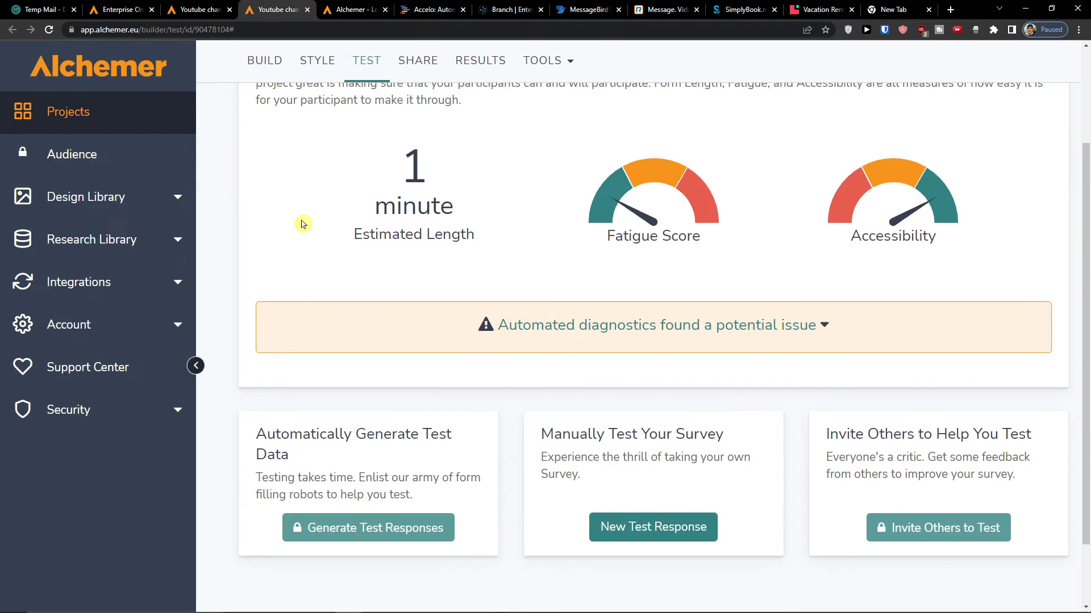
scroll(302, 224, "up", 3)
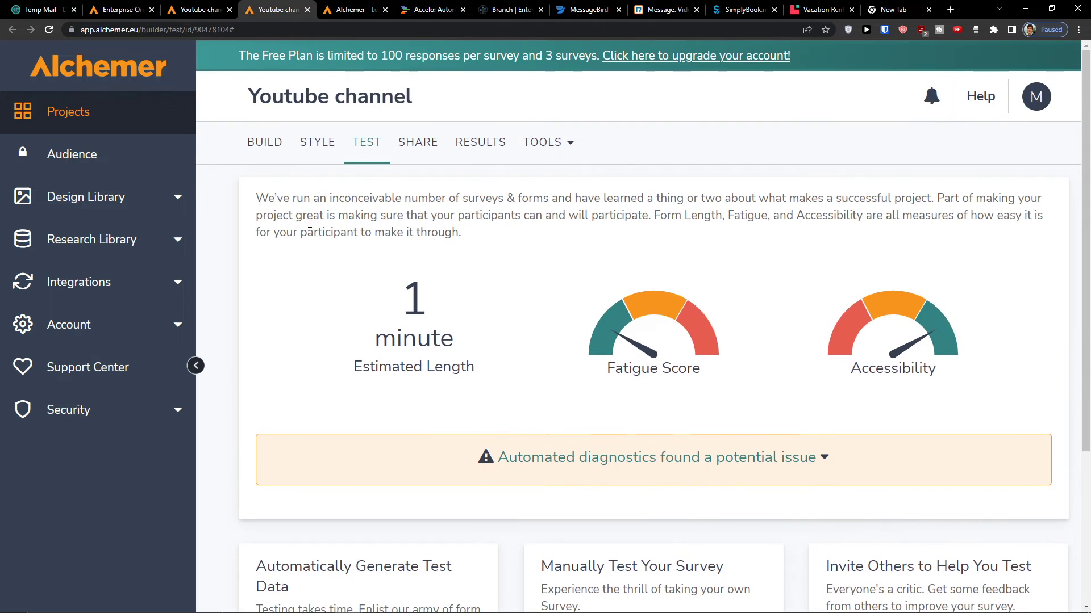
- Expand the accessibility diagnostics, then delete the flagged page 2 date question in the builder
left_click(796, 459)
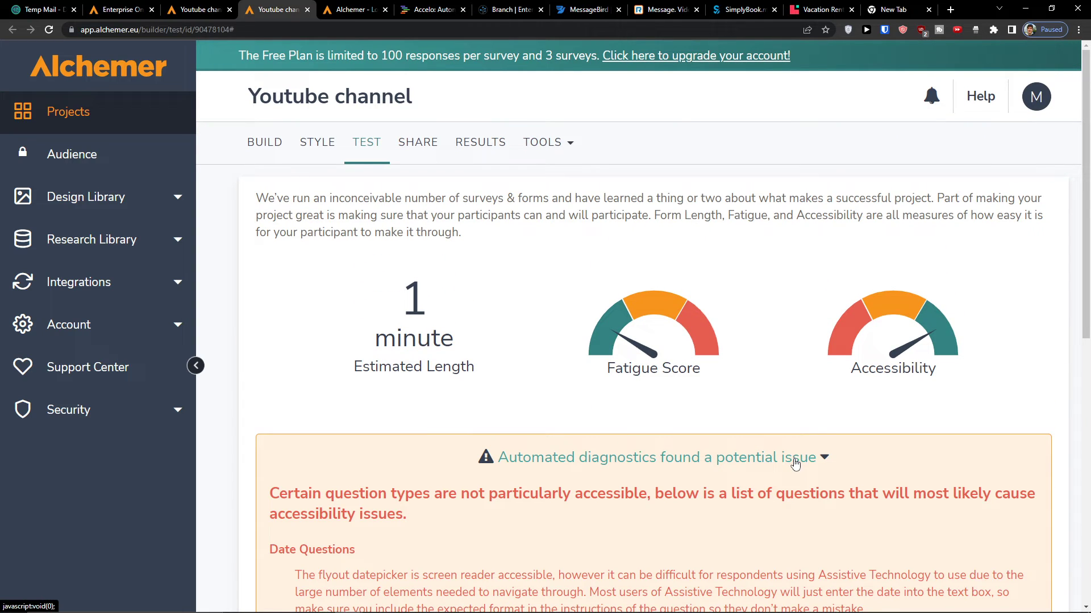
scroll(795, 463, "down", 5)
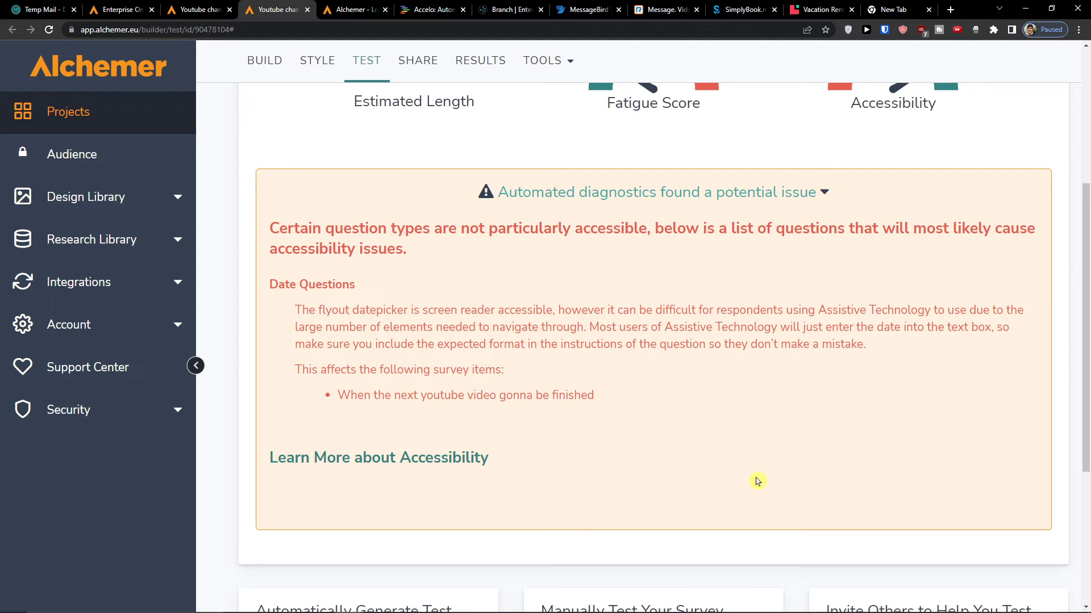
scroll(756, 482, "up", 5)
scroll(721, 474, "down", 3)
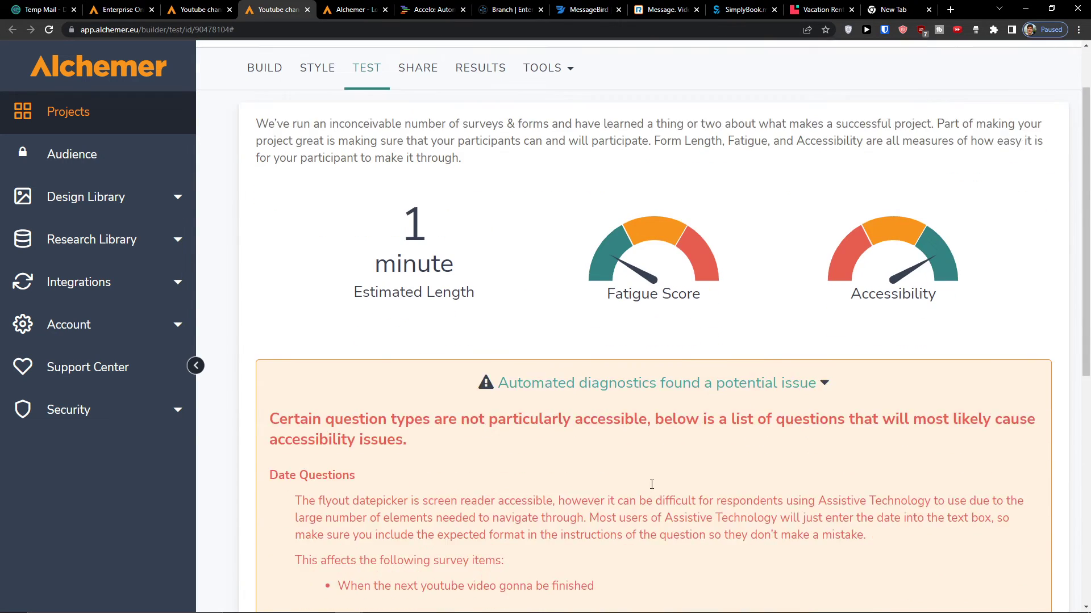
left_click_drag(322, 363, 670, 378)
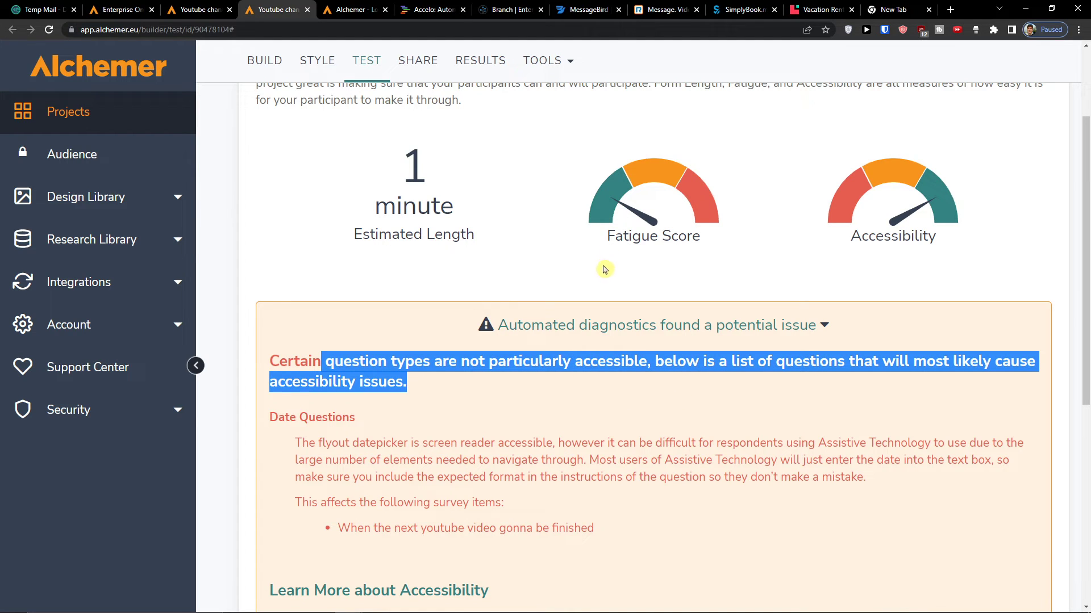
scroll(349, 318, "up", 3)
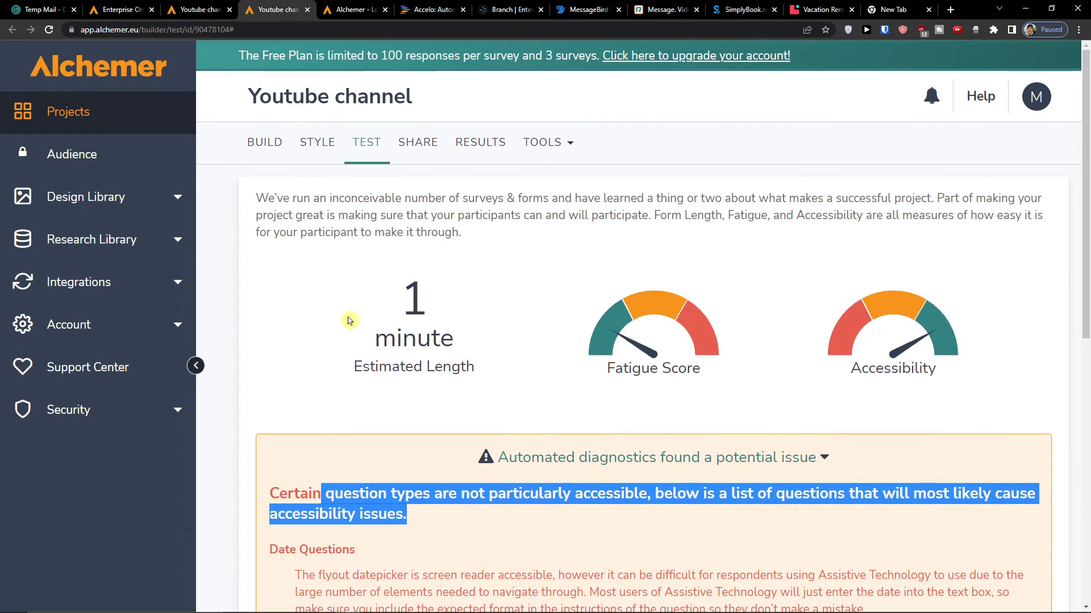
left_click(275, 146)
scroll(631, 323, "down", 7)
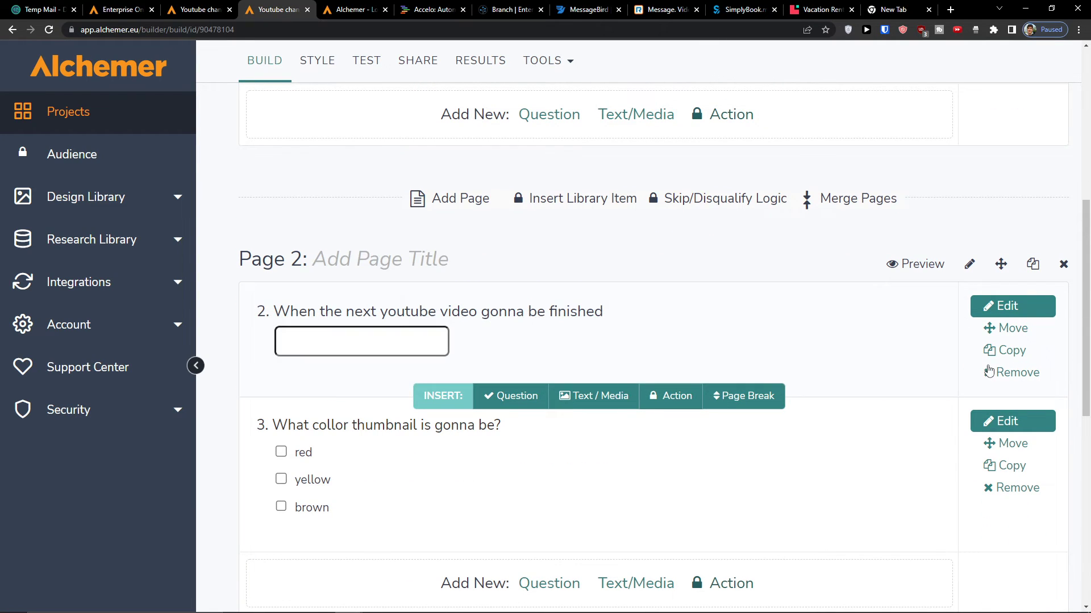
left_click(1014, 373)
- Return to the Test overview, open sharing options in a new tab, and show the Tools list
left_click(366, 143)
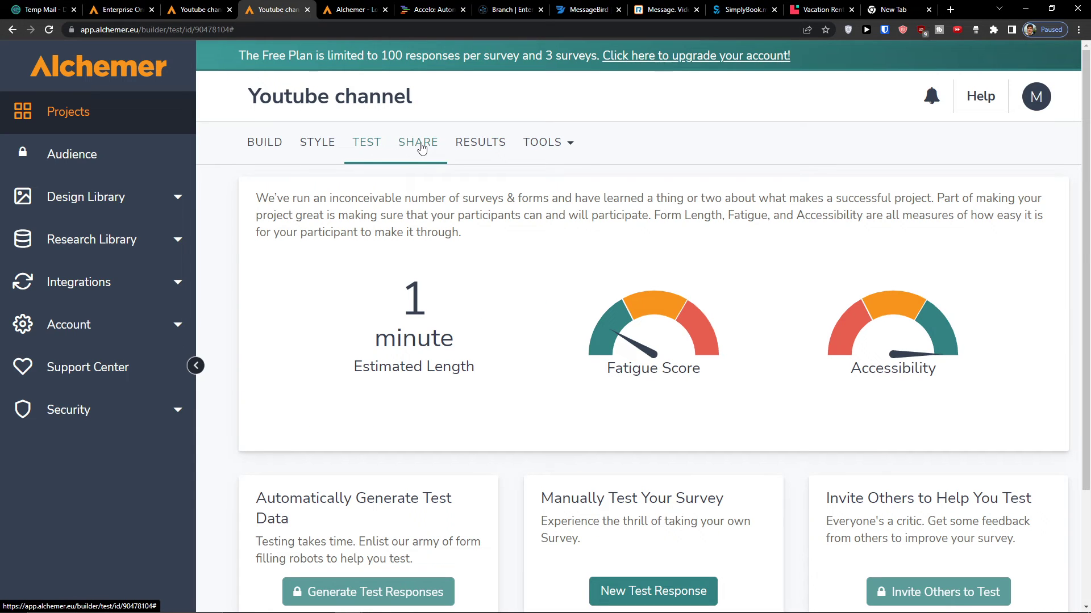
scroll(461, 180, "down", 3)
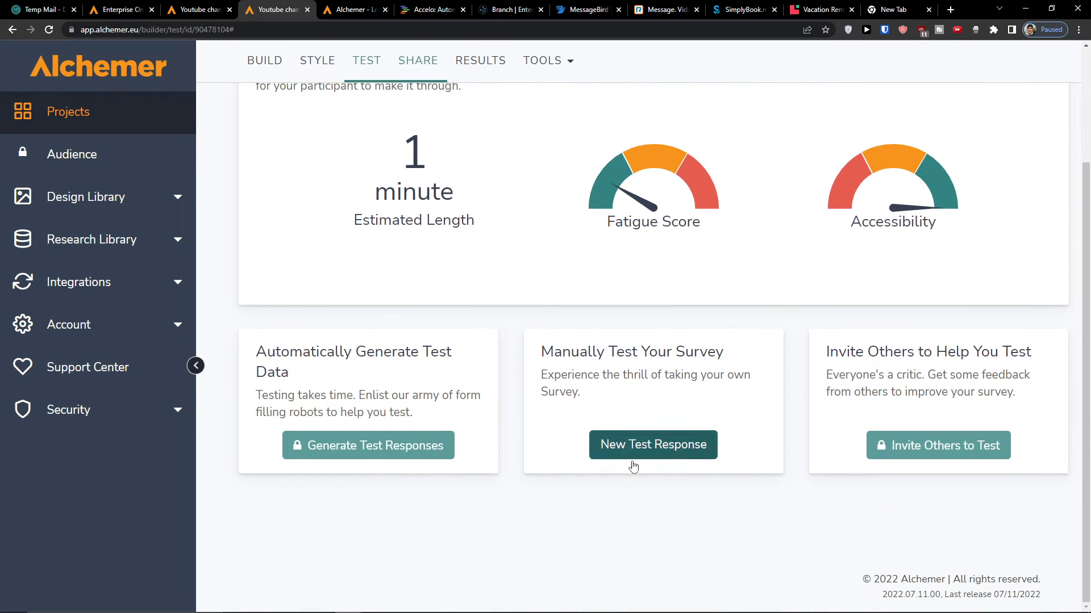
scroll(533, 290, "up", 3)
middle_click(445, 144)
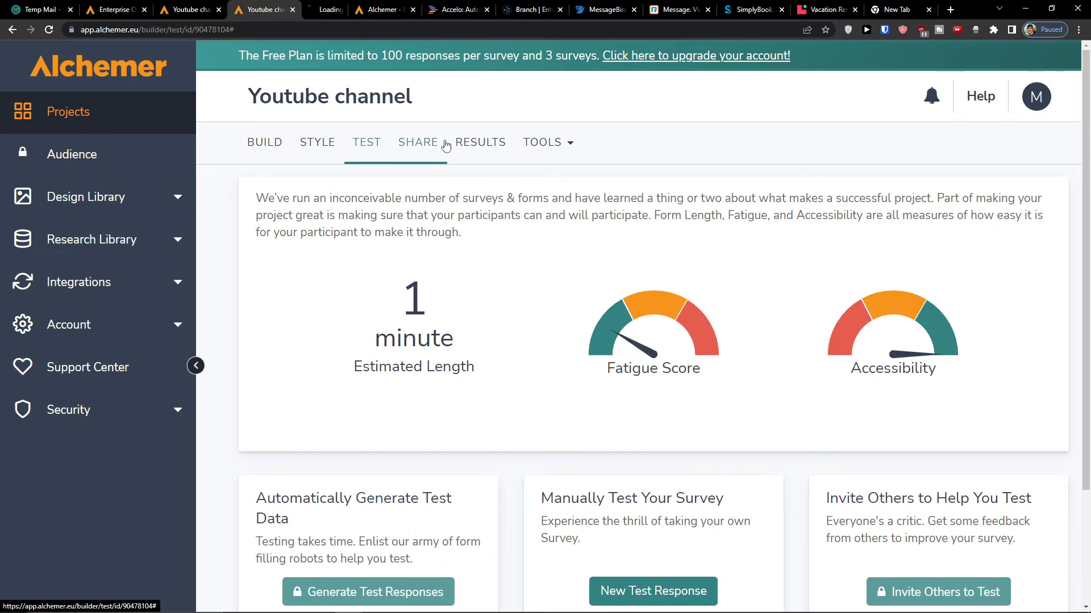
left_click(545, 143)
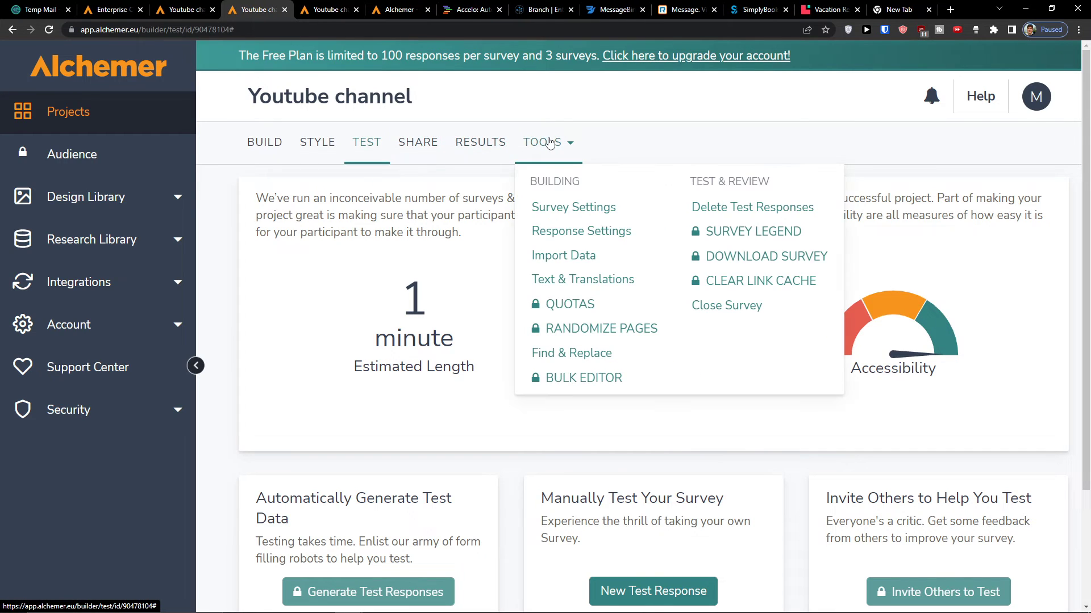
- Open Tools > Survey Settings and scroll through the general settings
left_click(578, 211)
scroll(606, 221, "down", 3)
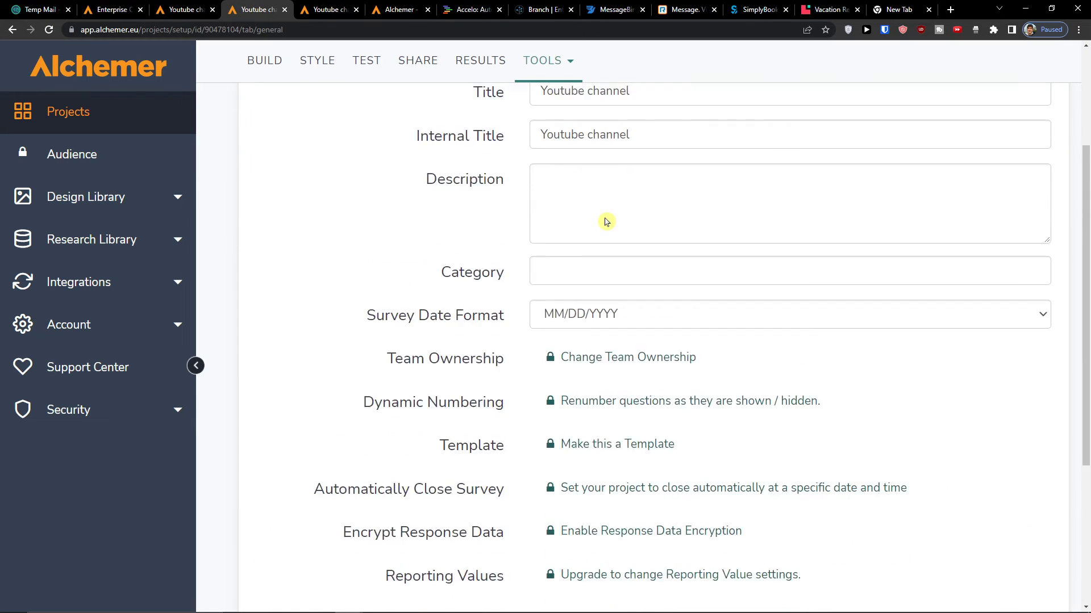
scroll(607, 222, "down", 4)
scroll(607, 222, "up", 7)
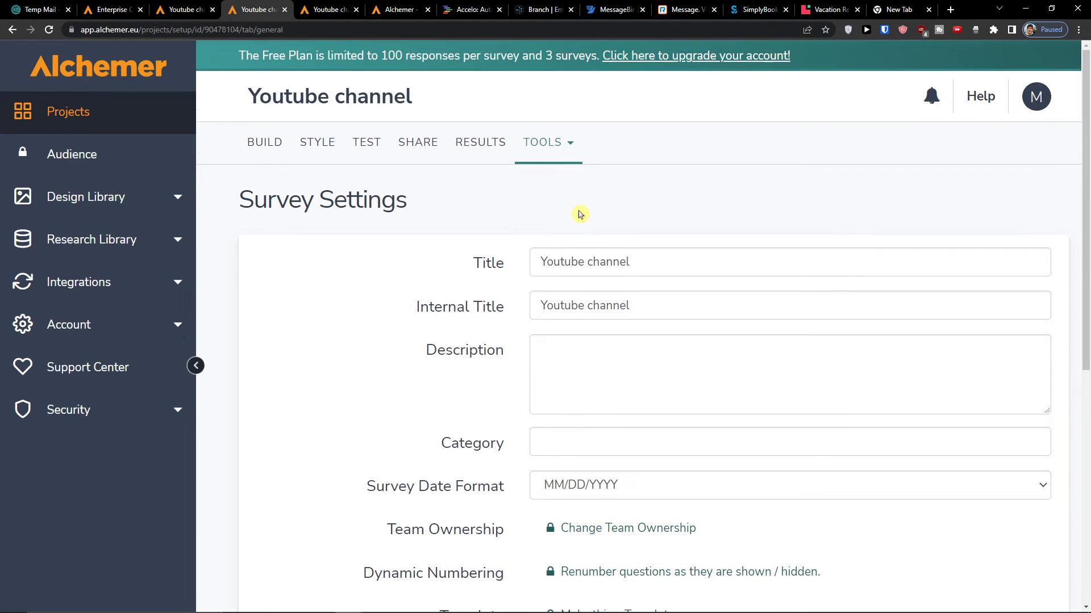
scroll(568, 220, "down", 5)
scroll(550, 219, "up", 5)
- Open Response Settings and expand the Account, Integrations and Research Library sidebar sections
left_click(538, 164)
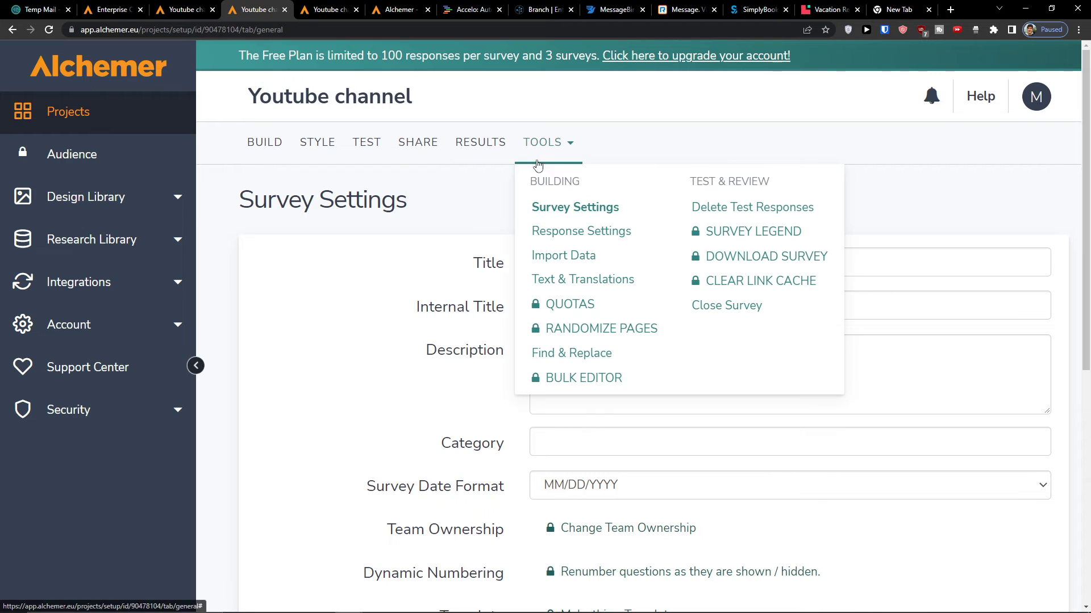
left_click(627, 243)
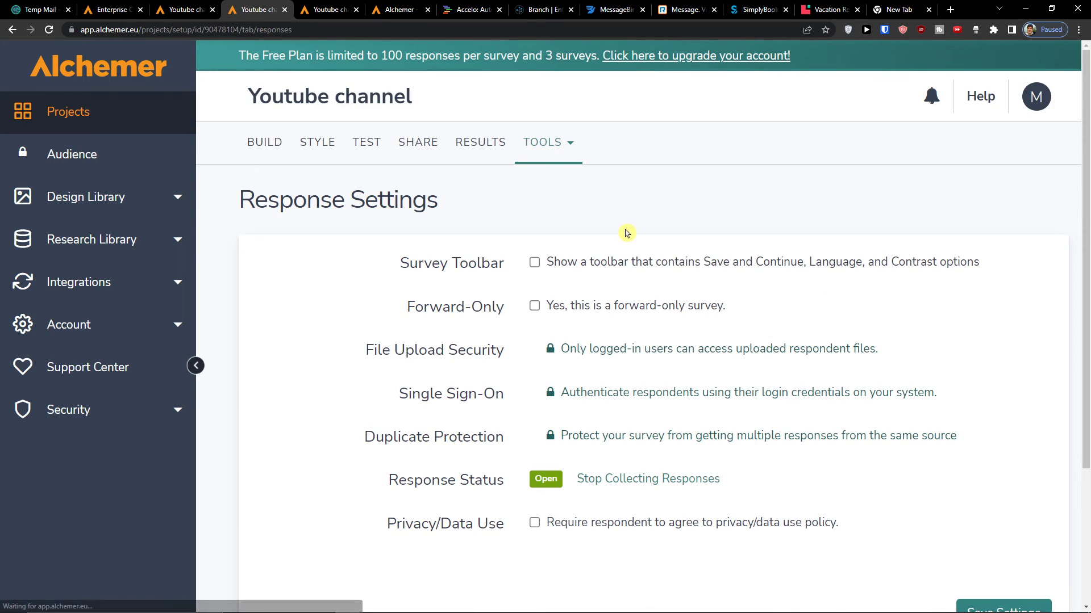
scroll(627, 231, "down", 2)
scroll(628, 229, "up", 2)
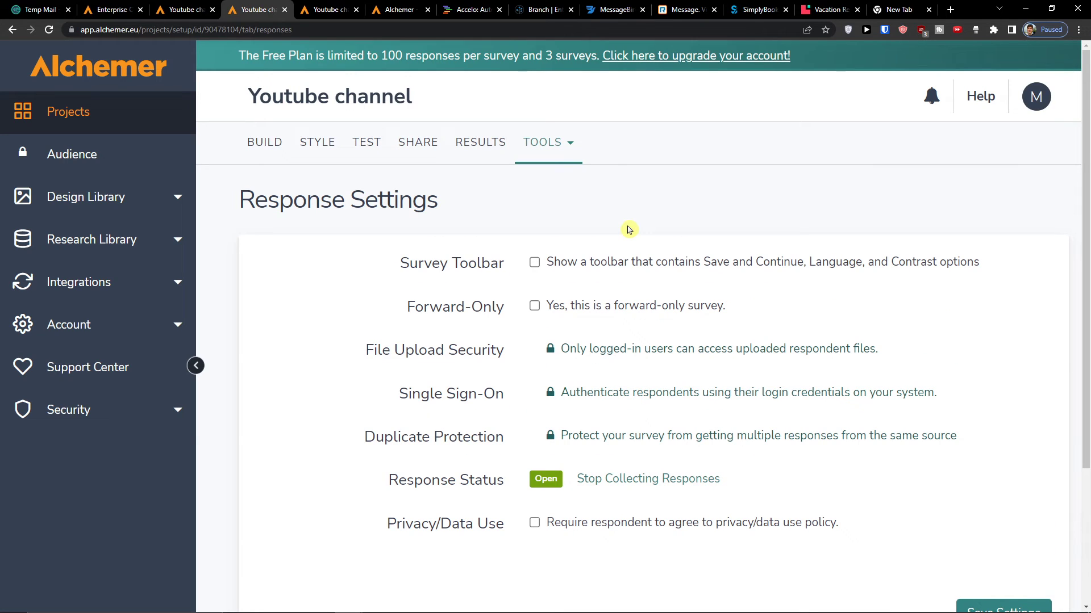
left_click(579, 159)
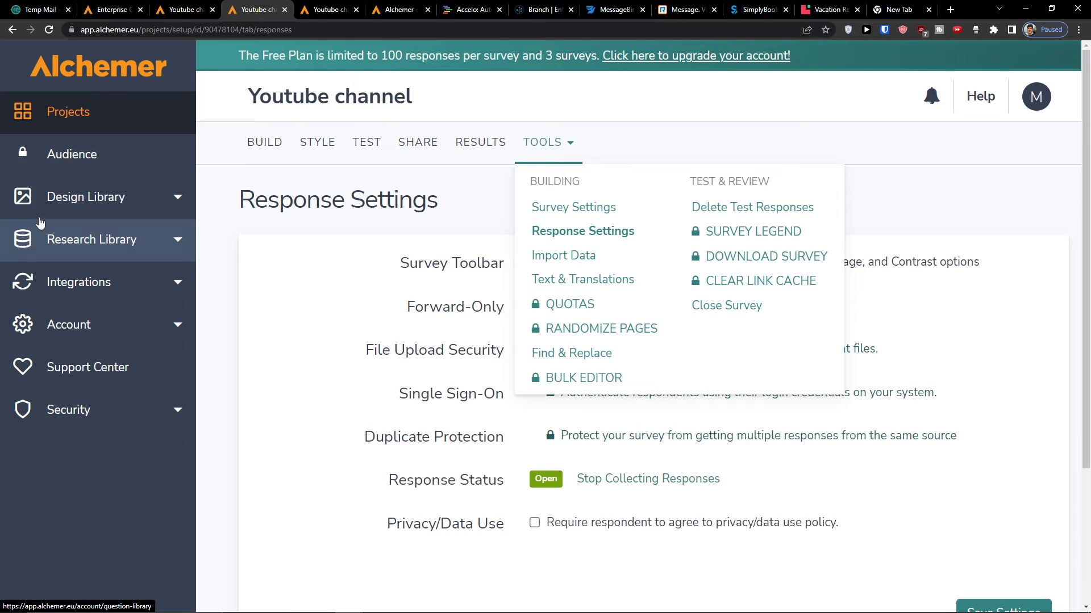
left_click(85, 324)
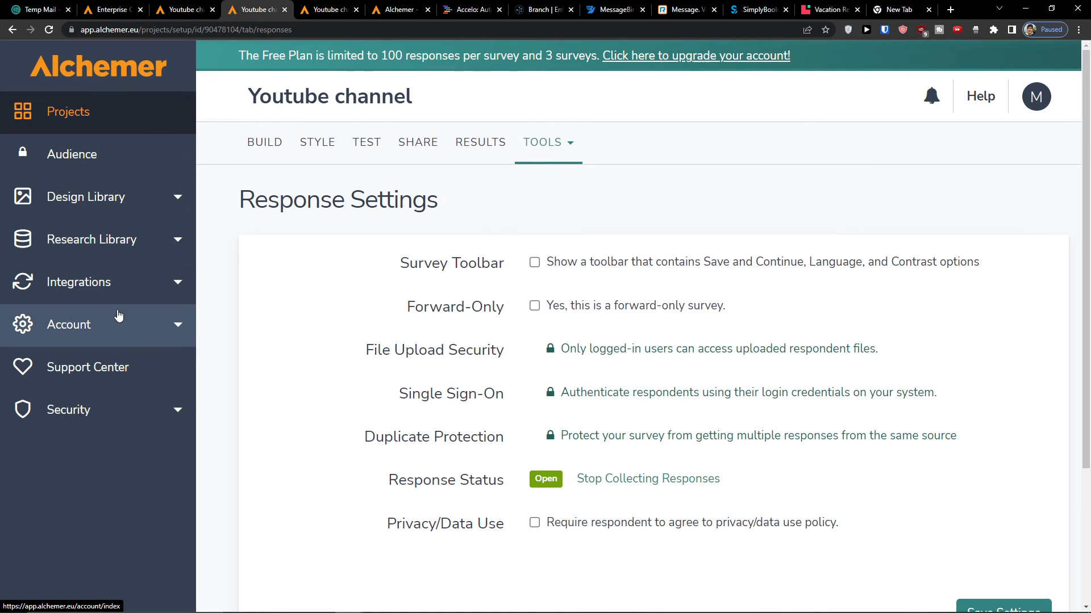
left_click(125, 283)
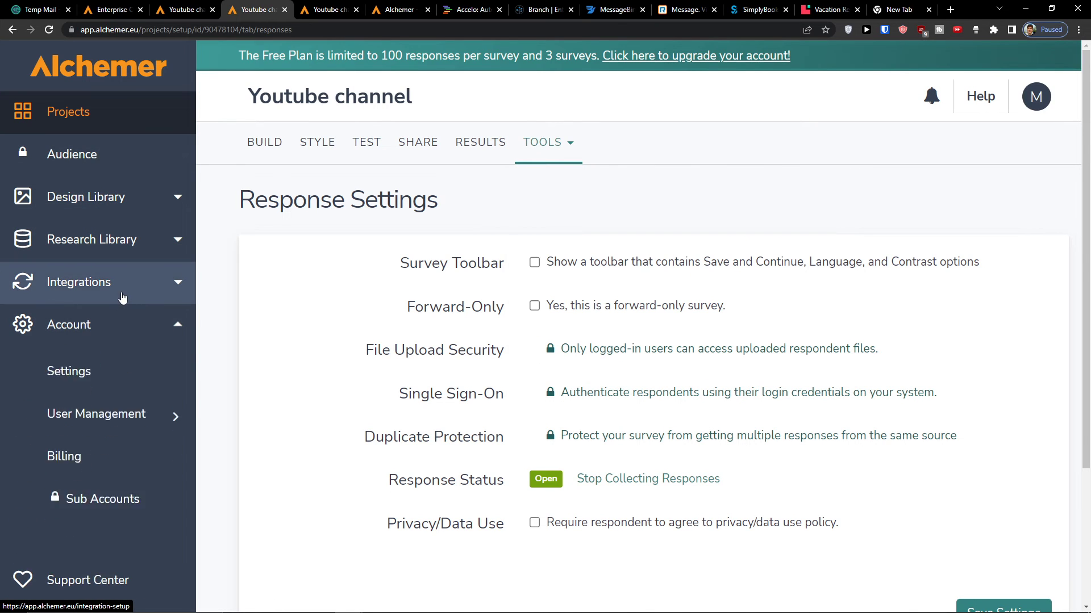
left_click(146, 241)
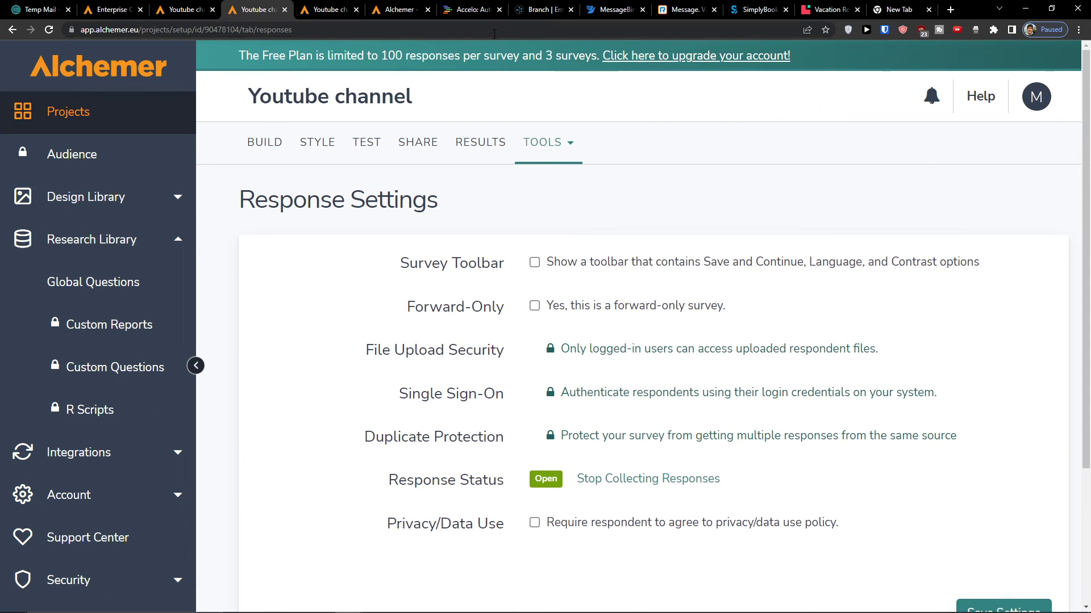
scroll(686, 335, "down", 3)
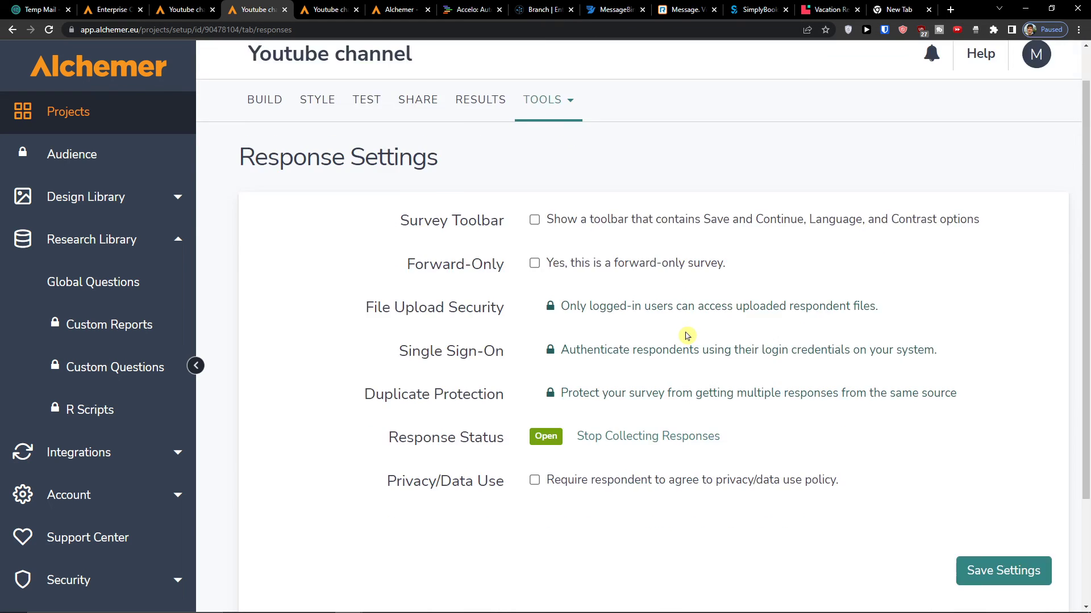
scroll(686, 338, "up", 3)
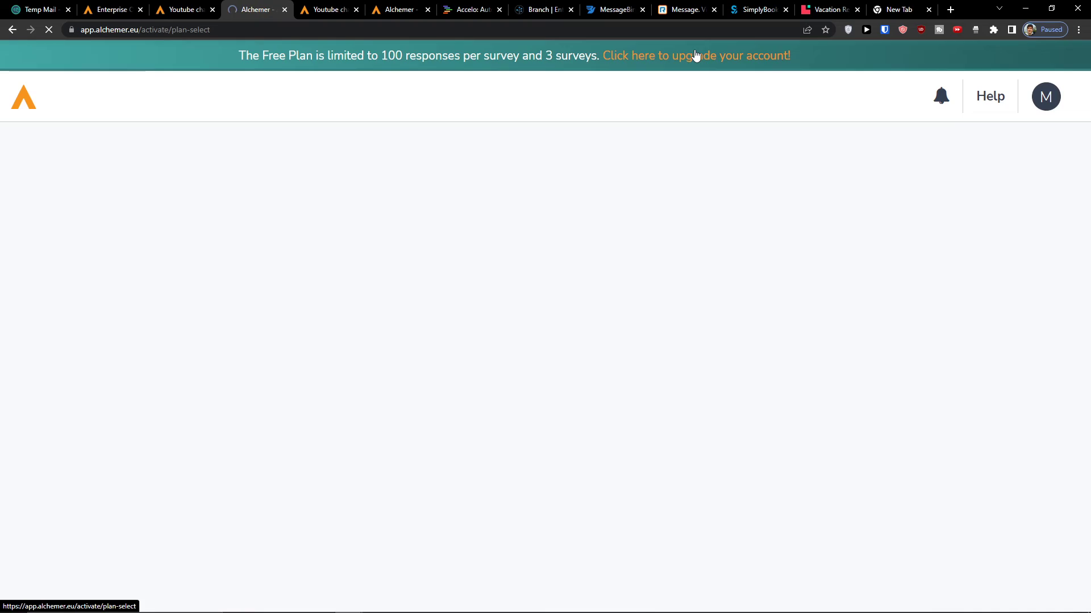
scroll(592, 244, "down", 7)
scroll(591, 247, "up", 7)
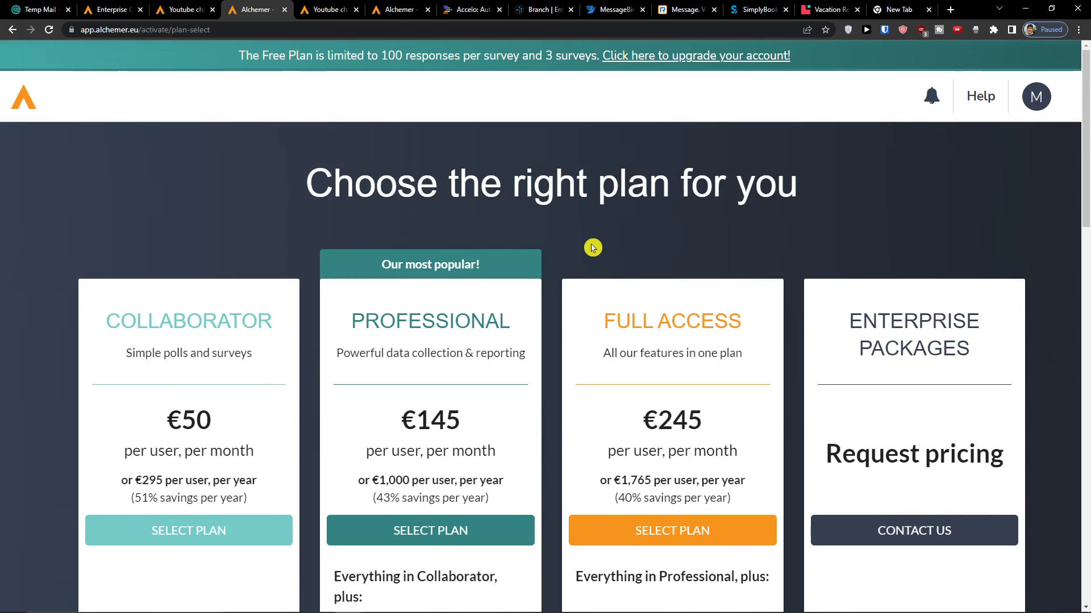
scroll(592, 248, "down", 10)
scroll(592, 248, "up", 10)
left_click(18, 31)
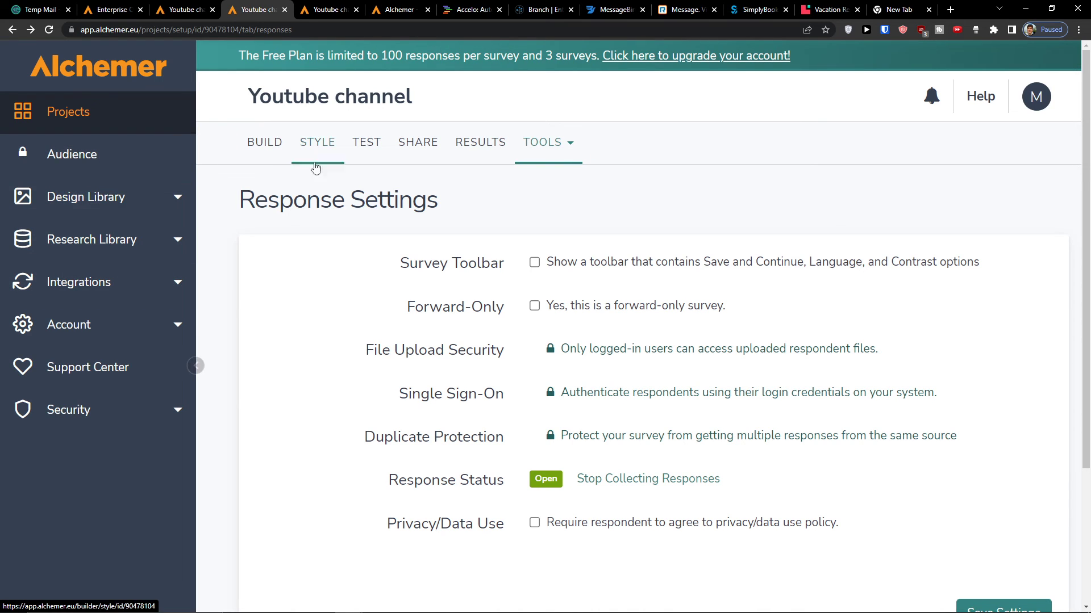
- Switch from Response Settings back to the Youtube channel survey's Test tab
left_click(458, 160)
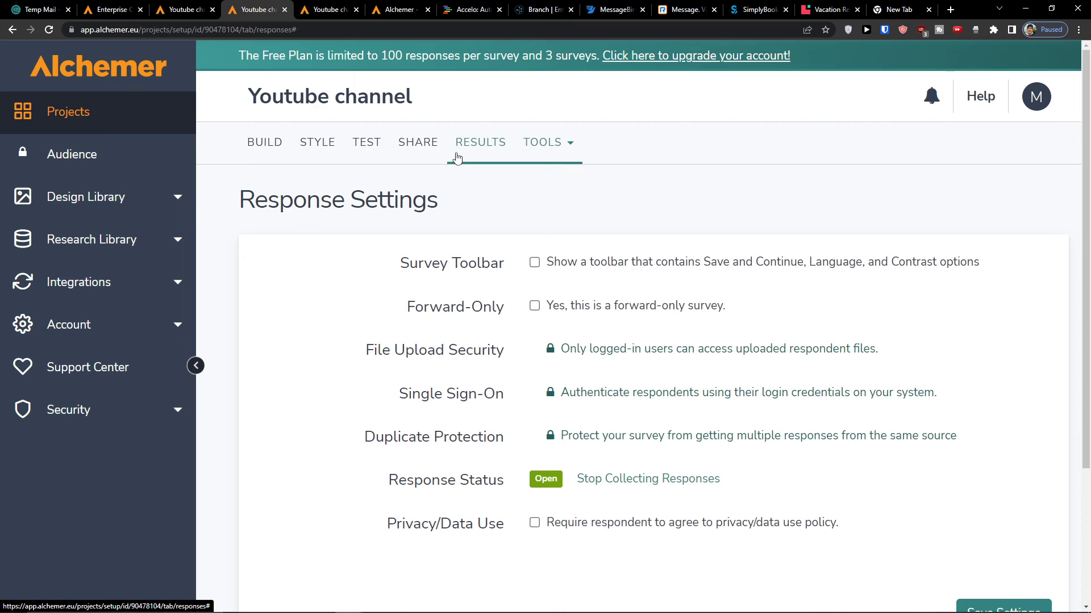
left_click(363, 145)
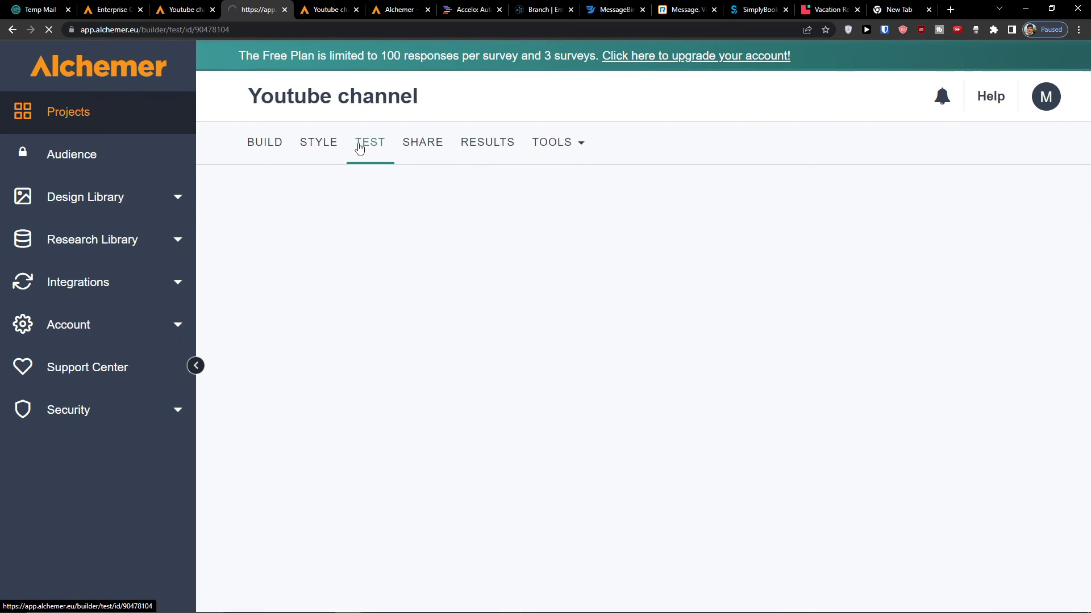